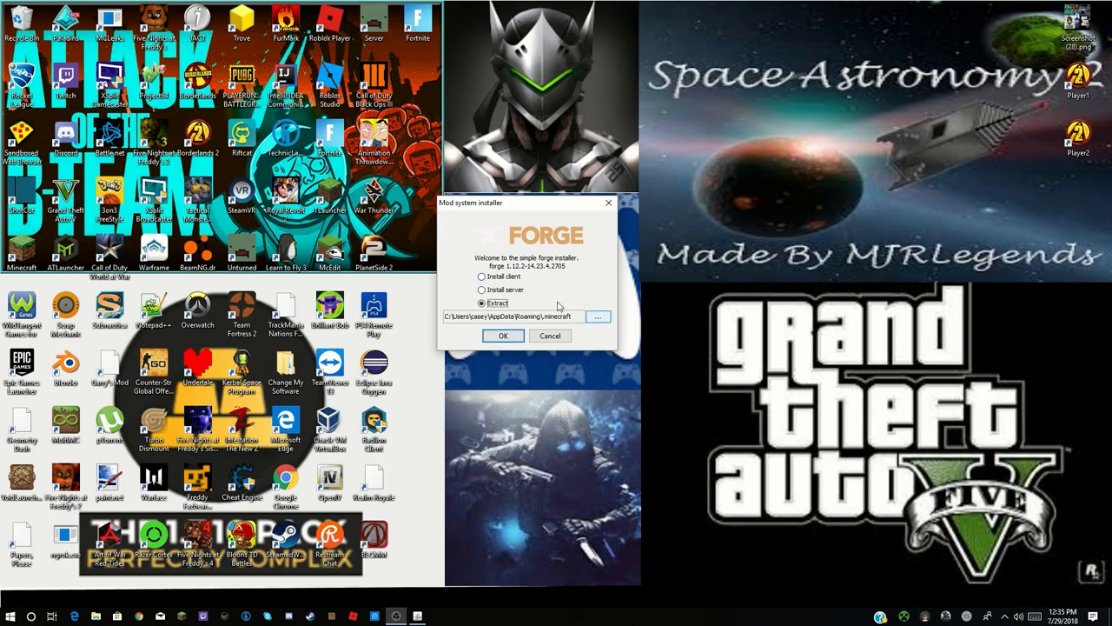
# Install the Forge 1.12.2-14.23.4.2705 client profile and dismiss the Complete notice
pyautogui.click(509, 275)
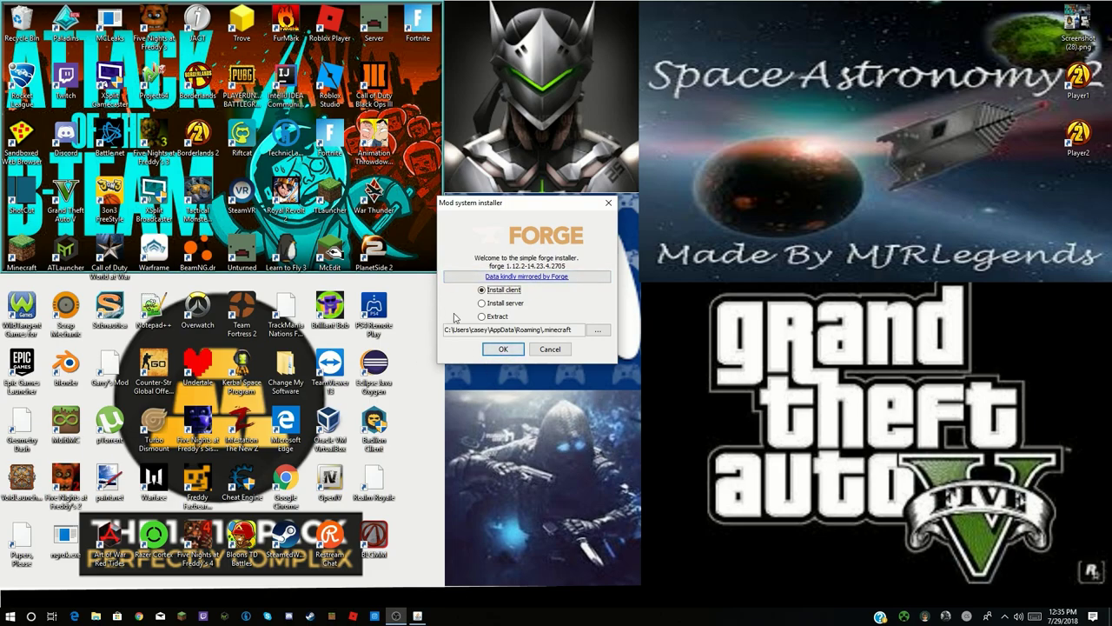
pyautogui.click(502, 349)
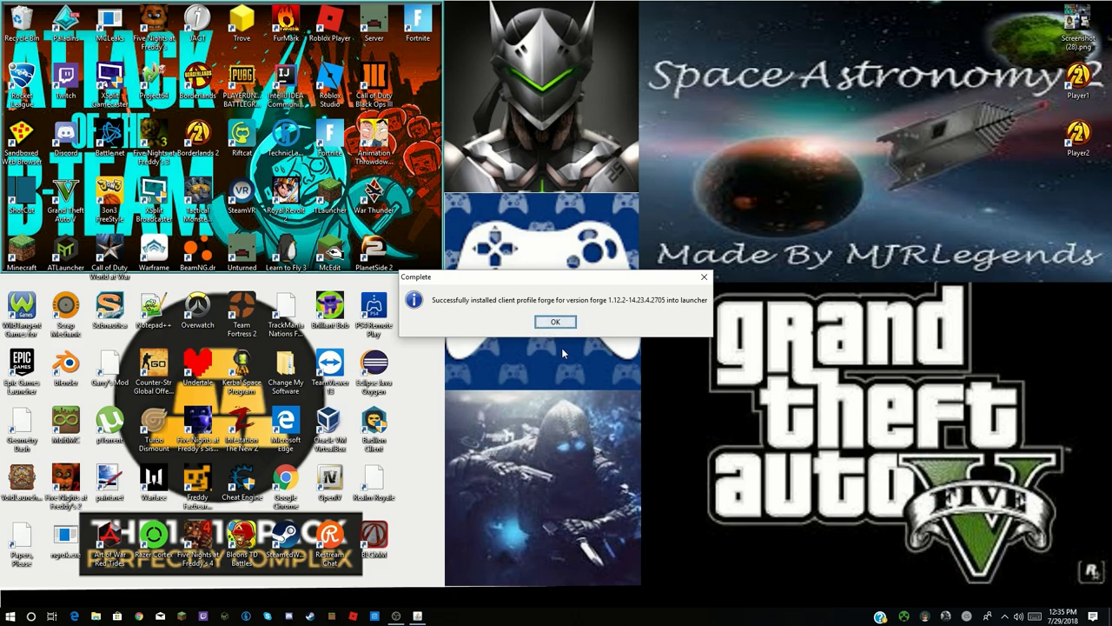
pyautogui.moveTo(534, 283); pyautogui.dragTo(501, 265)
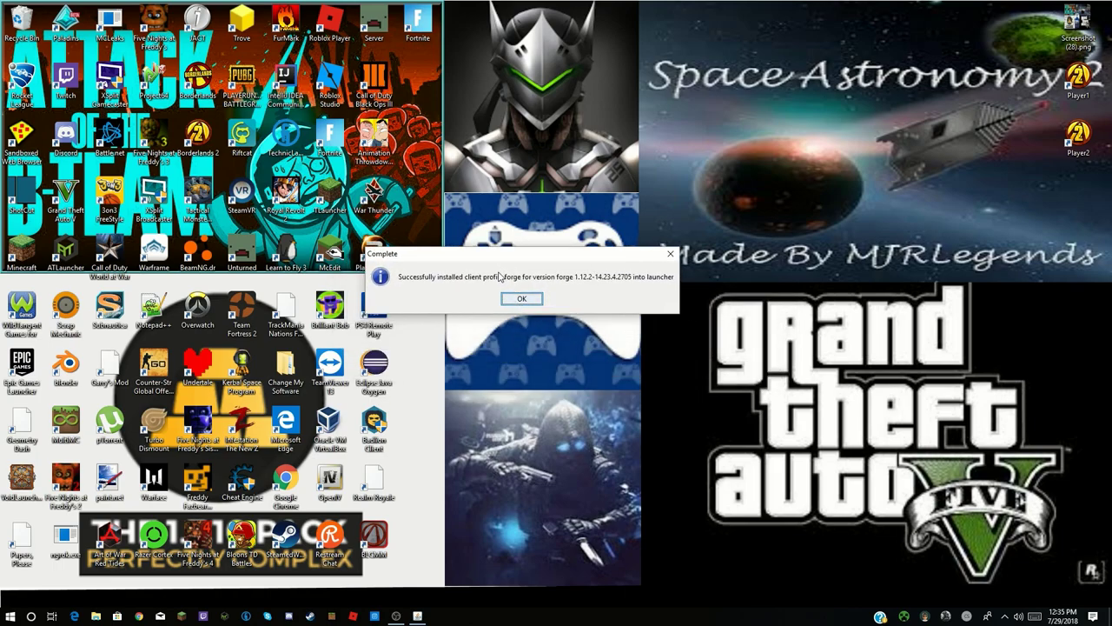
pyautogui.moveTo(442, 255); pyautogui.dragTo(499, 281)
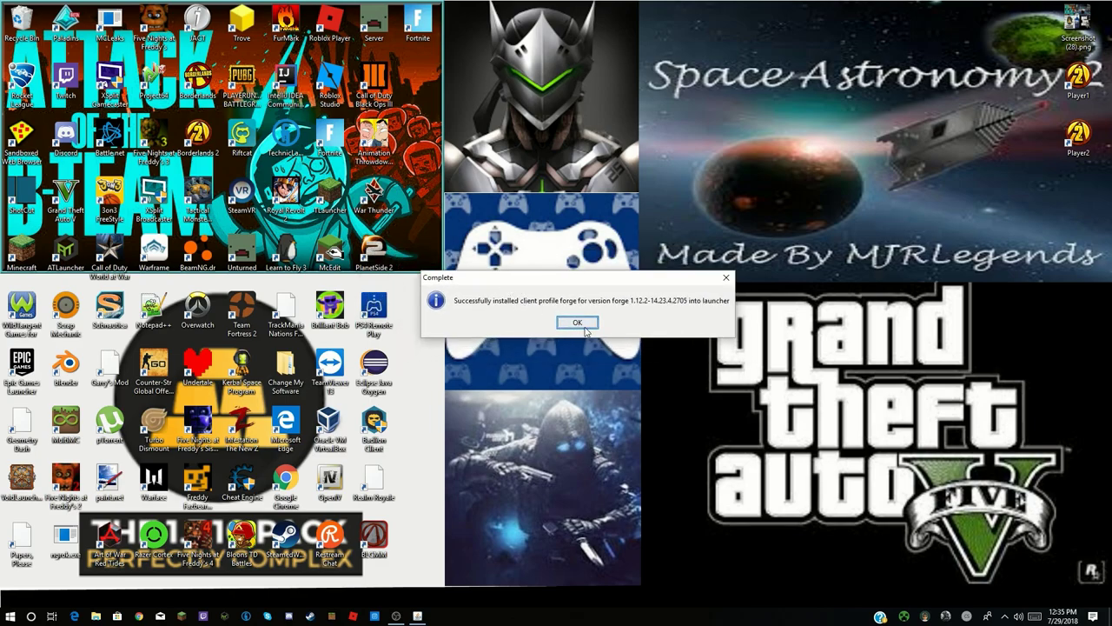
pyautogui.click(571, 328)
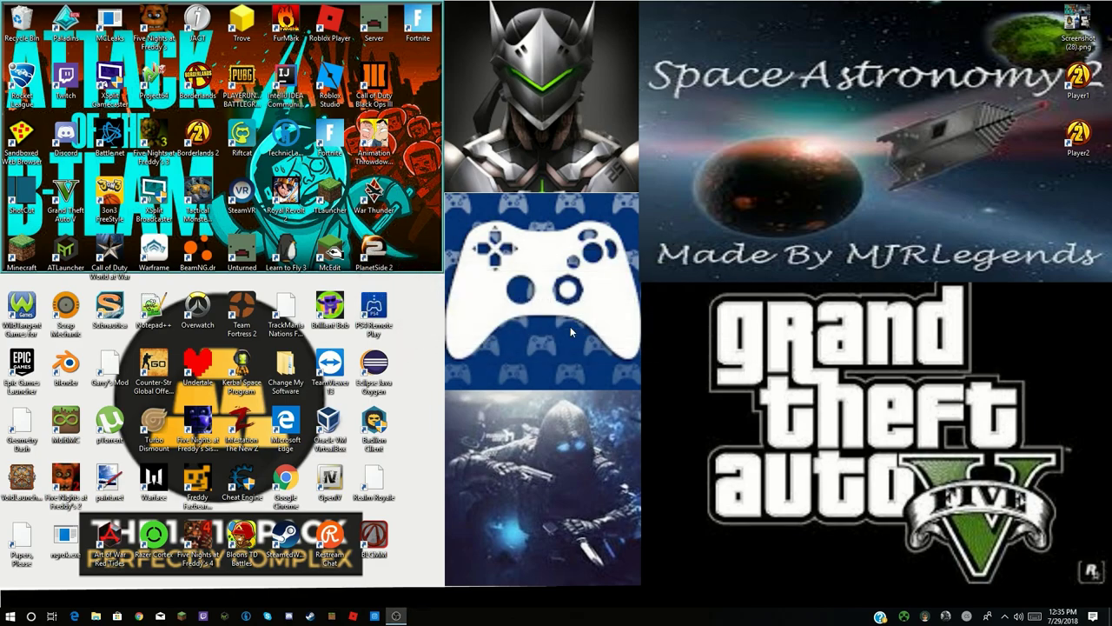
# Set the launcher's play version to the Forge 1.12.2-forge1.12.2-14.23.4.2705 profile, then close the launcher
pyautogui.doubleClick(30, 249)
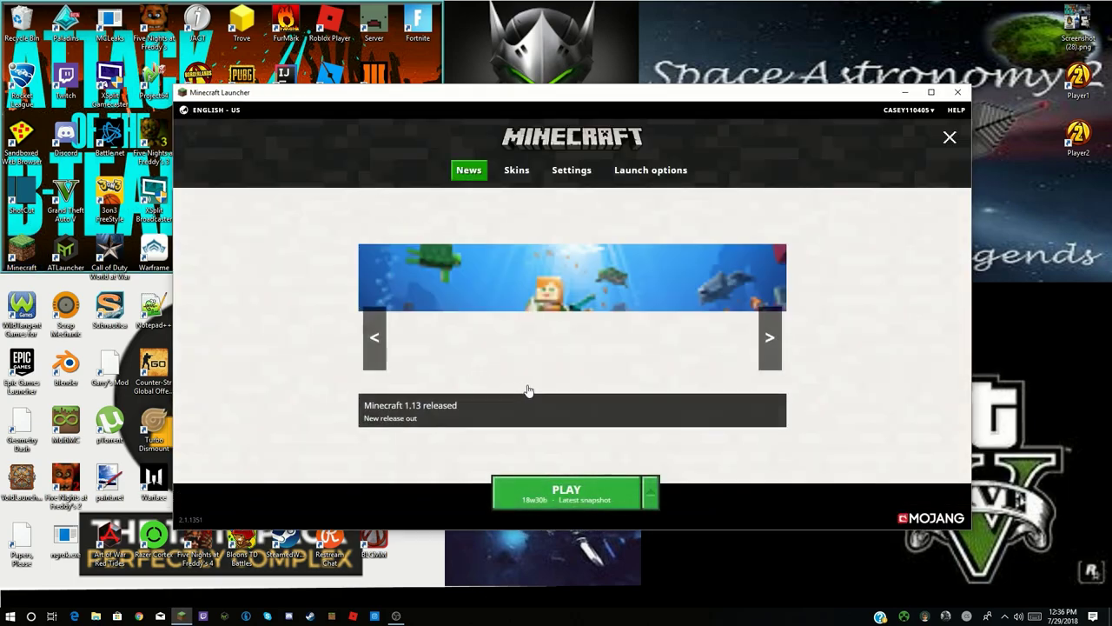
pyautogui.click(650, 493)
pyautogui.scroll(-1, 629, 397)
pyautogui.scroll(-6, 628, 397)
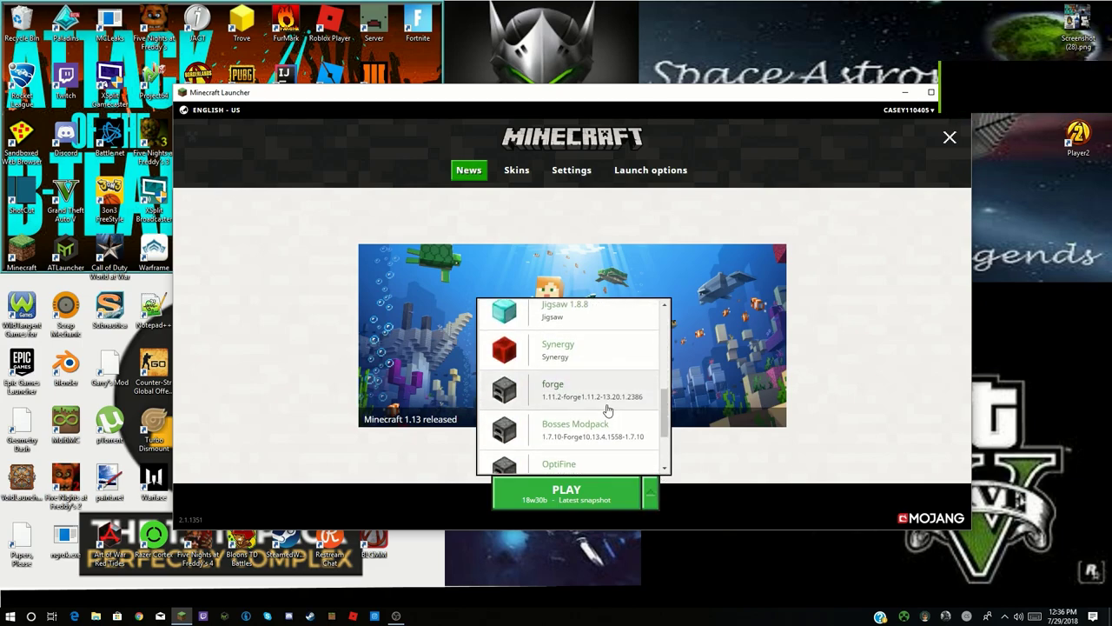
pyautogui.scroll(-3, 608, 409)
pyautogui.scroll(2, 598, 361)
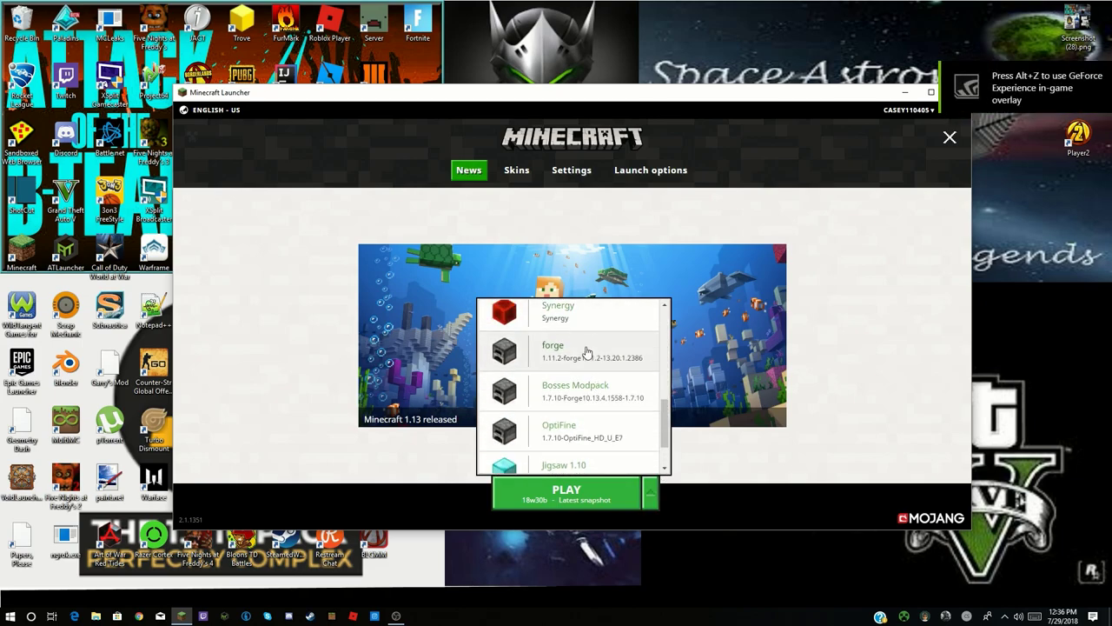
pyautogui.scroll(-2, 587, 352)
pyautogui.scroll(5, 575, 456)
pyautogui.scroll(3, 573, 431)
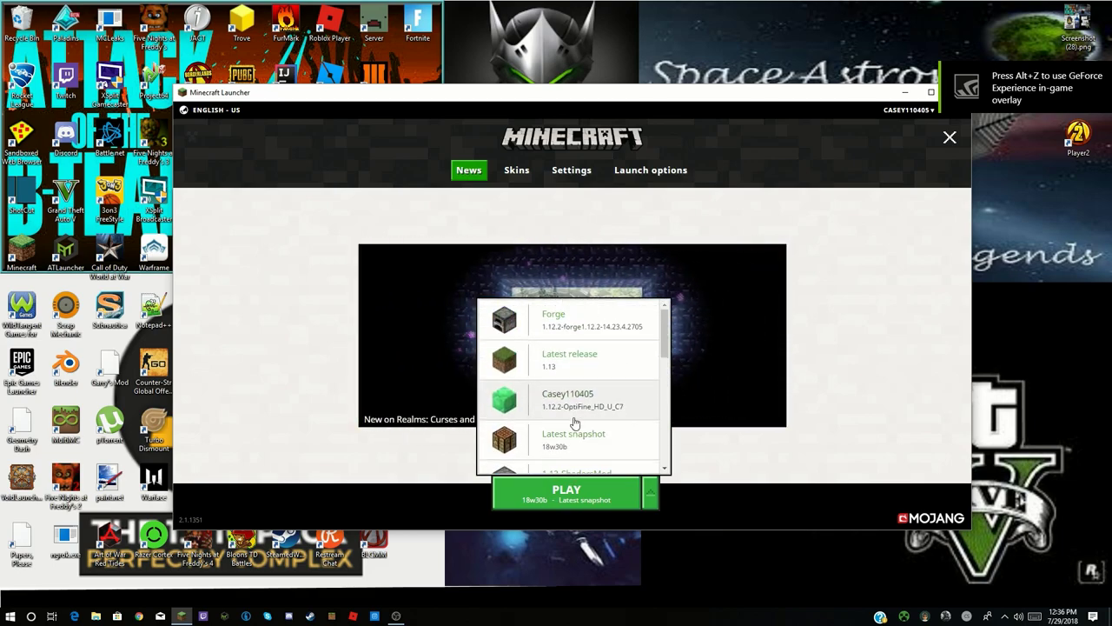
pyautogui.click(586, 333)
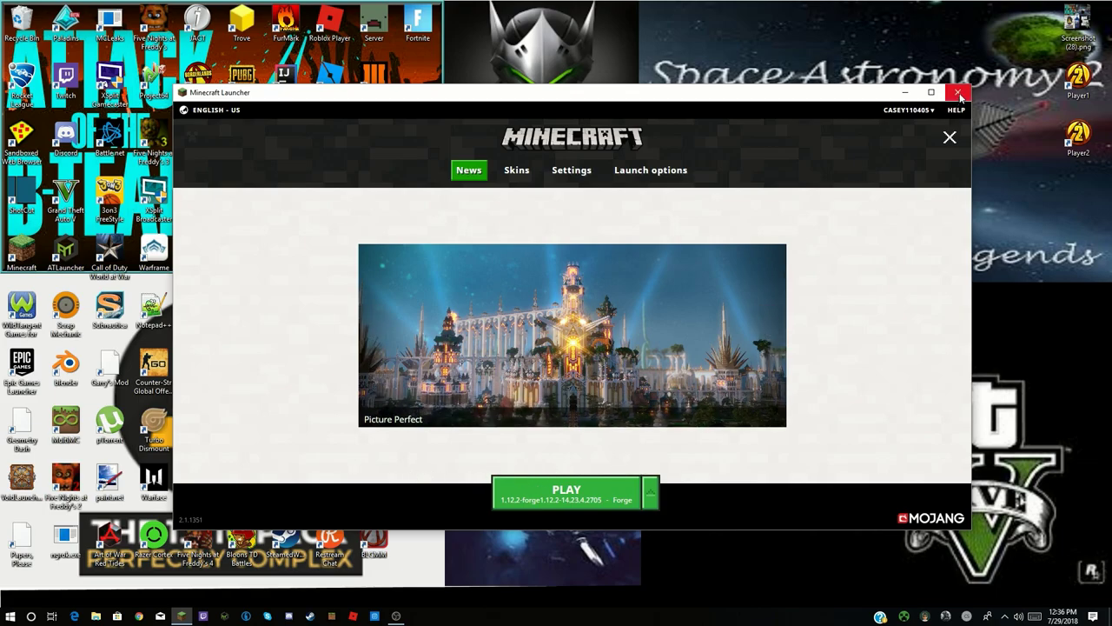
pyautogui.click(959, 93)
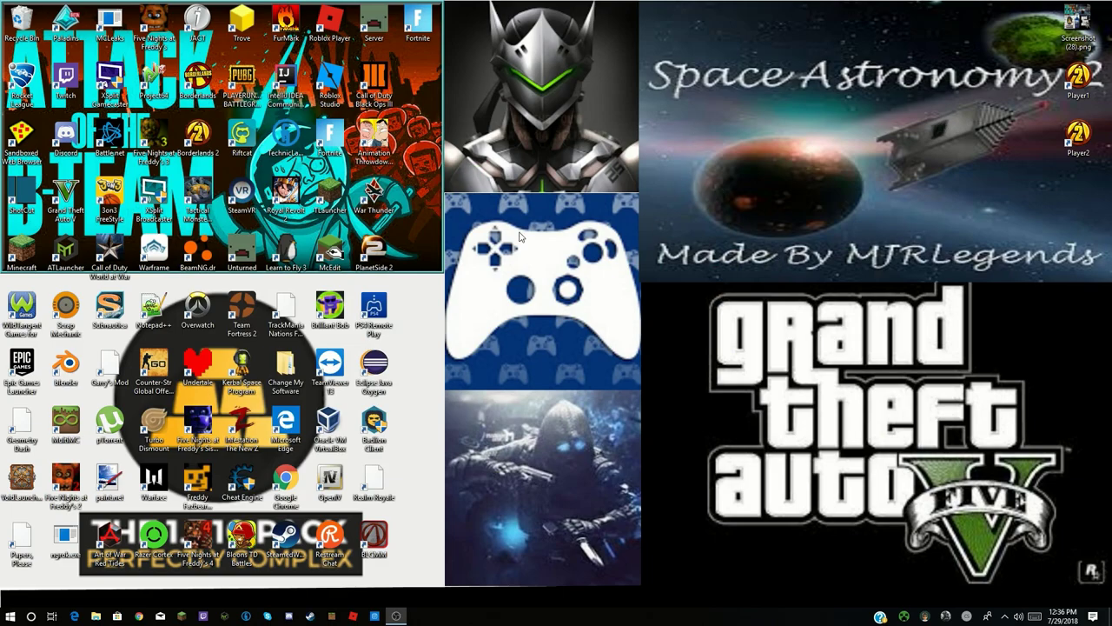
# Search Chrome for 'biomes o plenty 1.12.2' and open the CurseForge Biomes O' Plenty files result
pyautogui.click(139, 615)
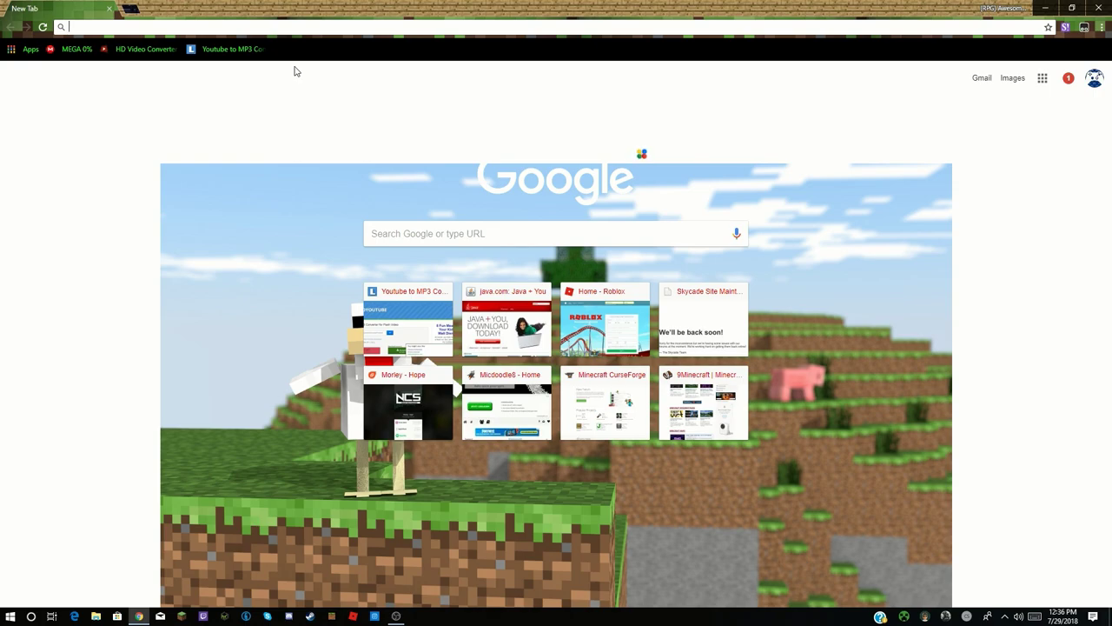
pyautogui.write('biomes')
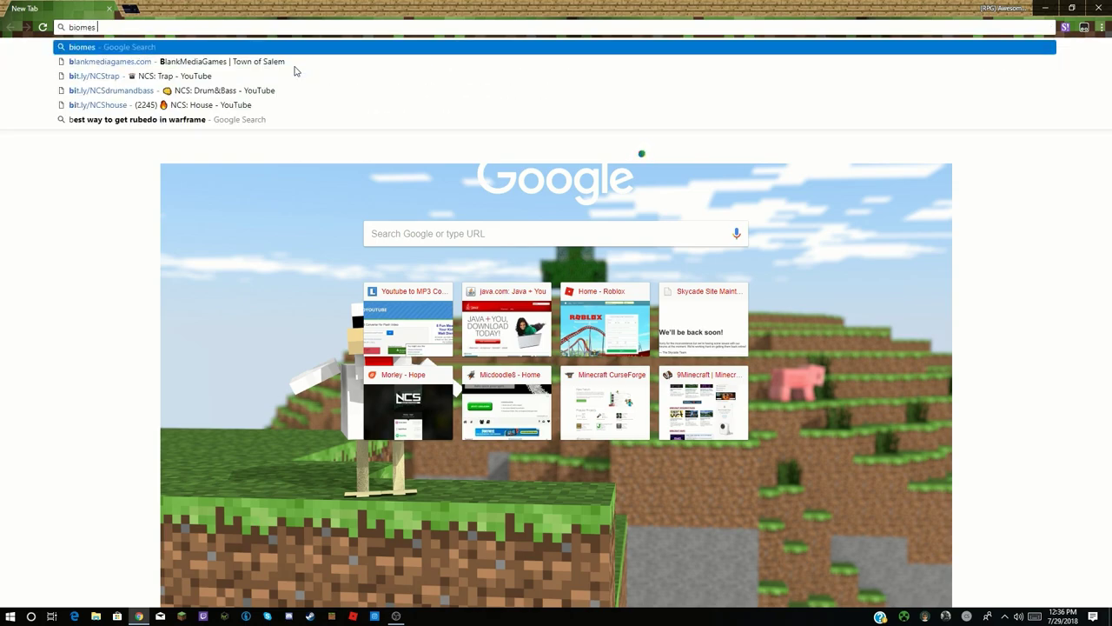
pyautogui.write(' o plenty')
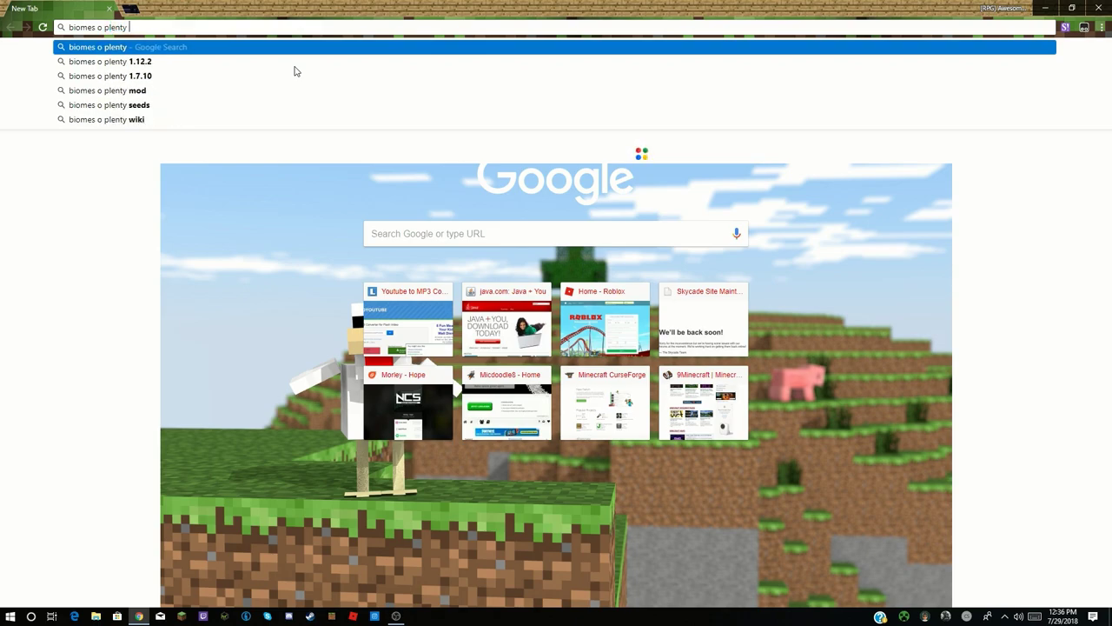
pyautogui.write(' 1.12')
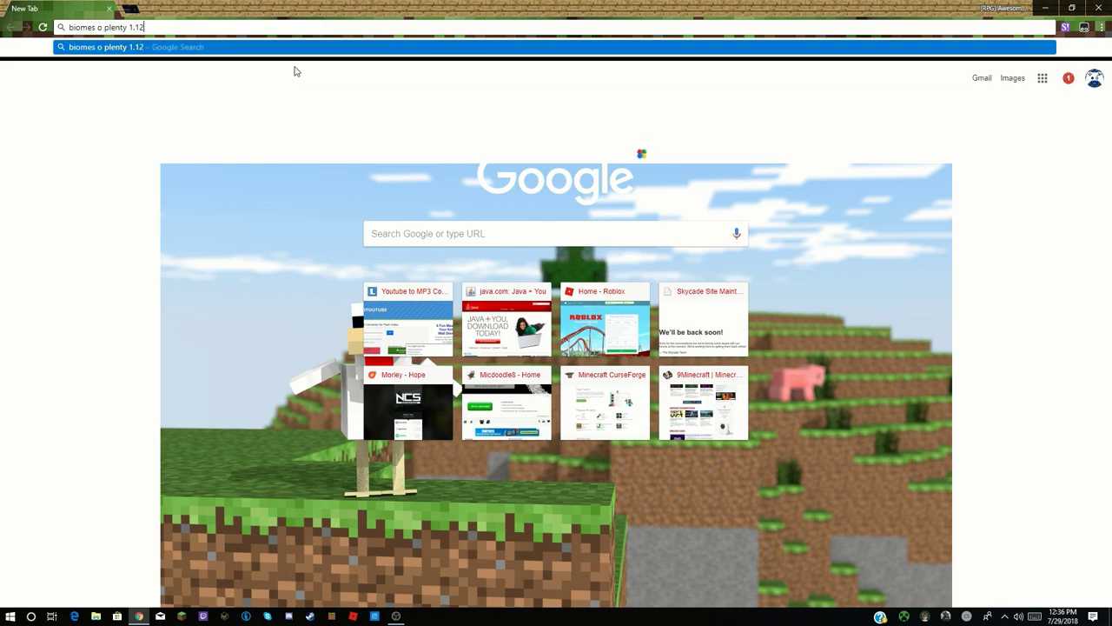
pyautogui.write('.2')
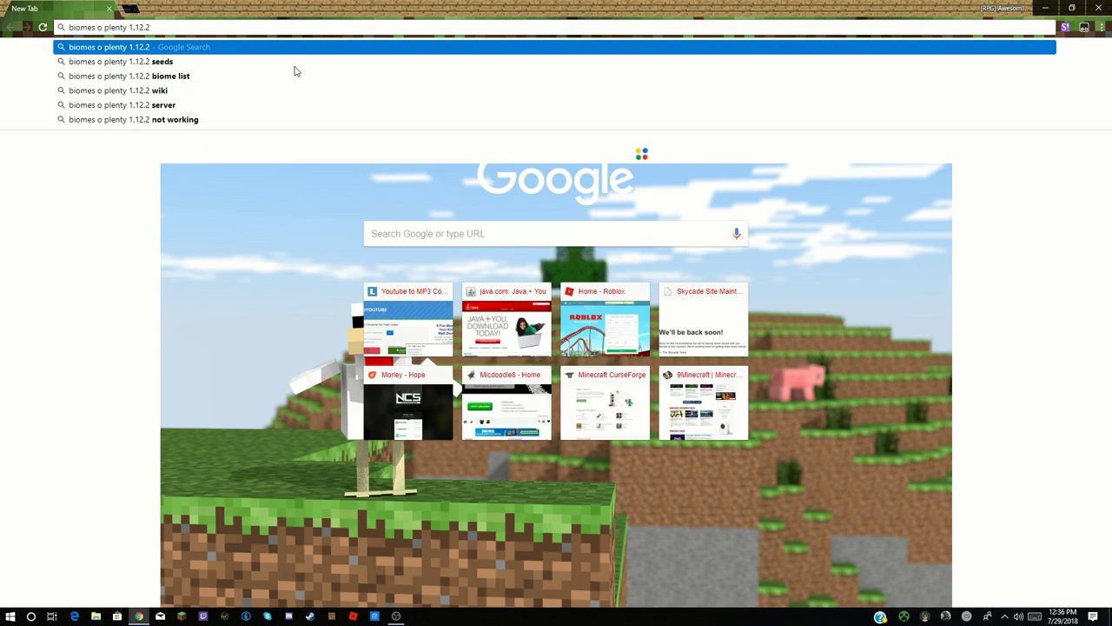
pyautogui.press('Return')
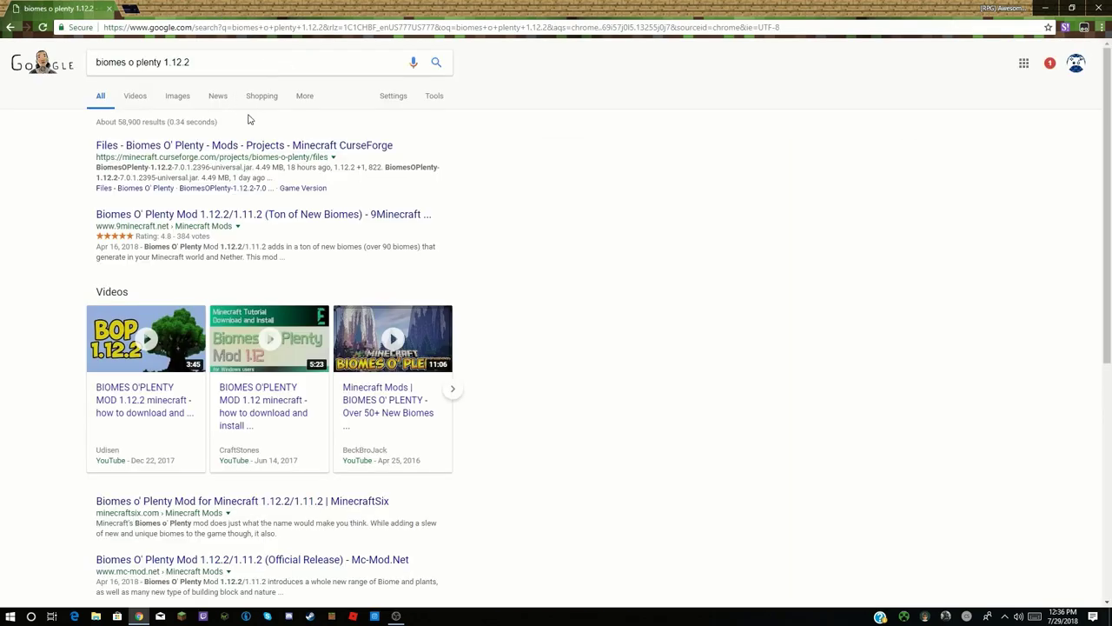
pyautogui.moveTo(418, 145); pyautogui.dragTo(57, 128)
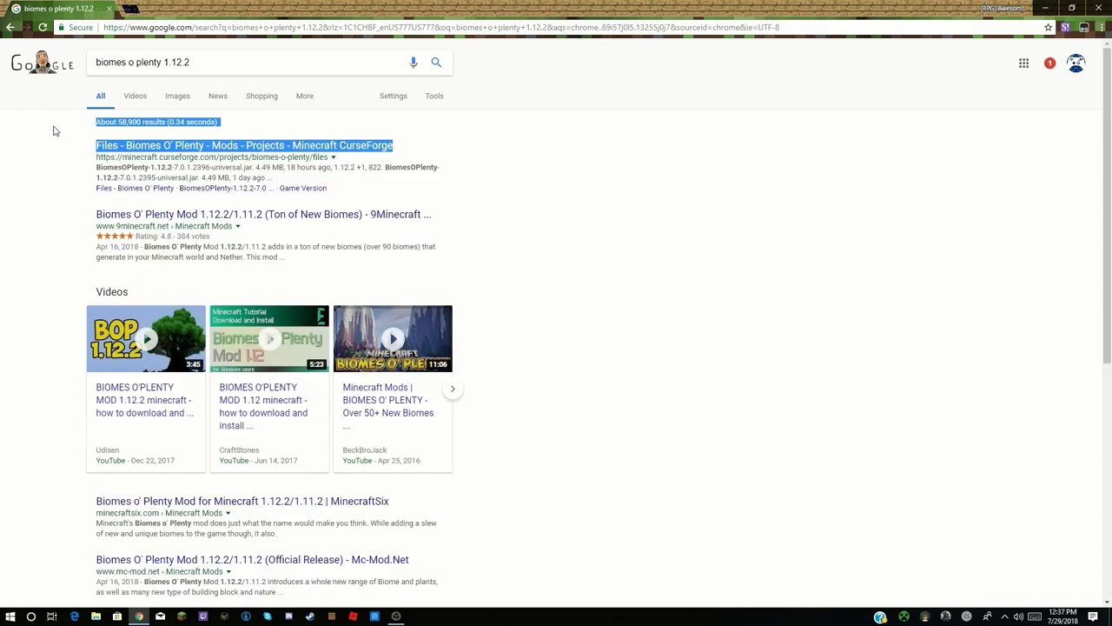
pyautogui.click(53, 130)
pyautogui.click(206, 148)
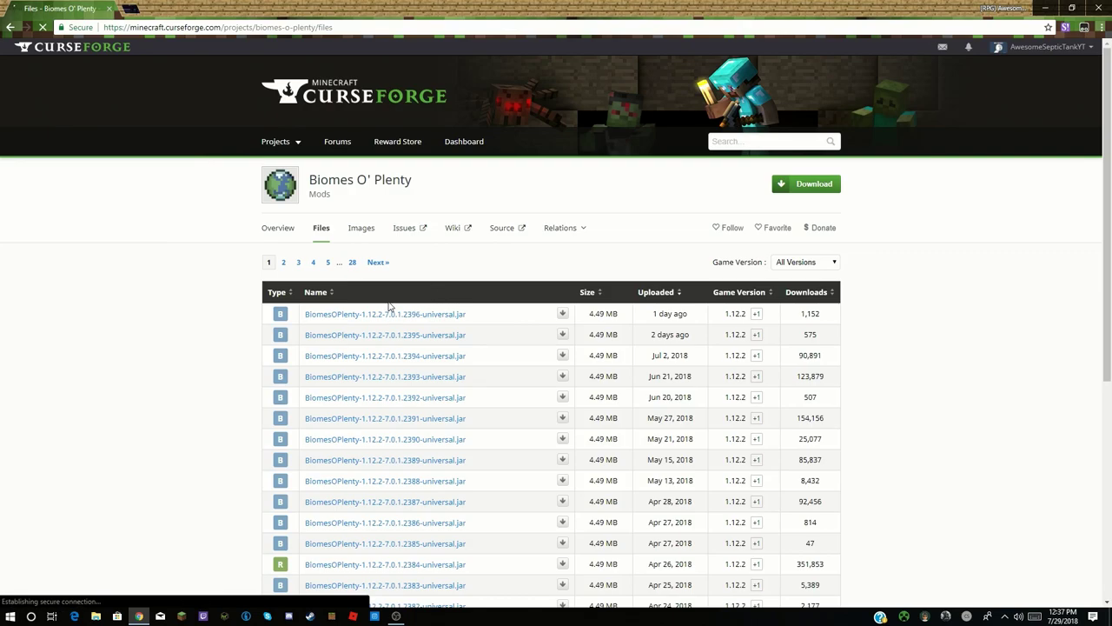
# Sort files by release type and download BiomesOPlenty-1.12.2-7.0.1.2384-universal.jar, keeping it despite the warning
pyautogui.click(285, 296)
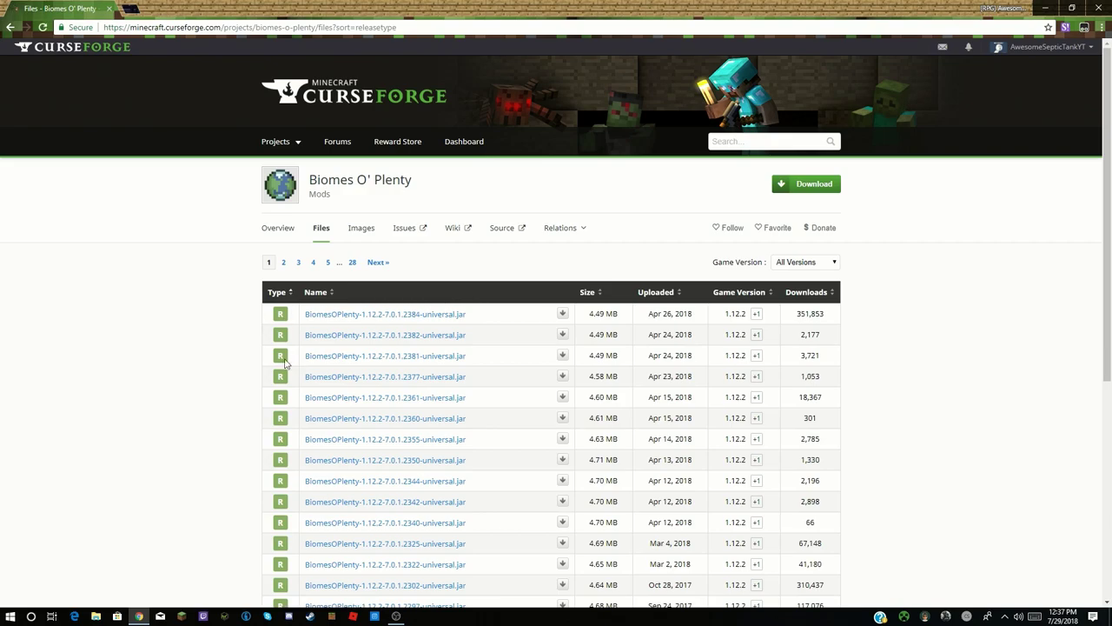
pyautogui.click(560, 315)
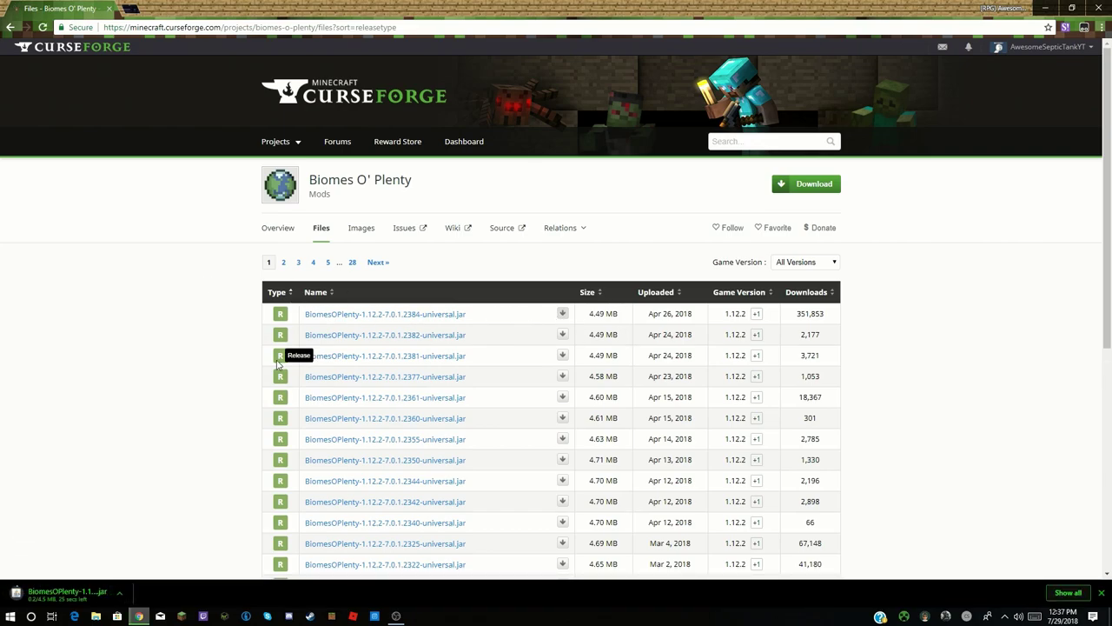
pyautogui.doubleClick(271, 6)
pyautogui.moveTo(454, 160); pyautogui.dragTo(460, 131)
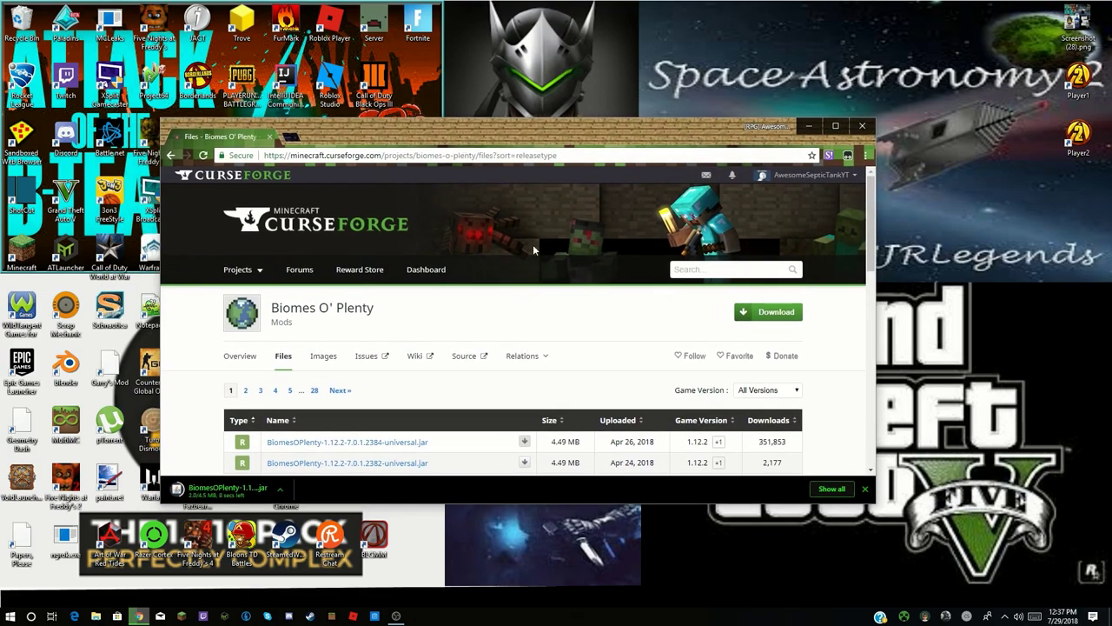
pyautogui.scroll(-4, 572, 254)
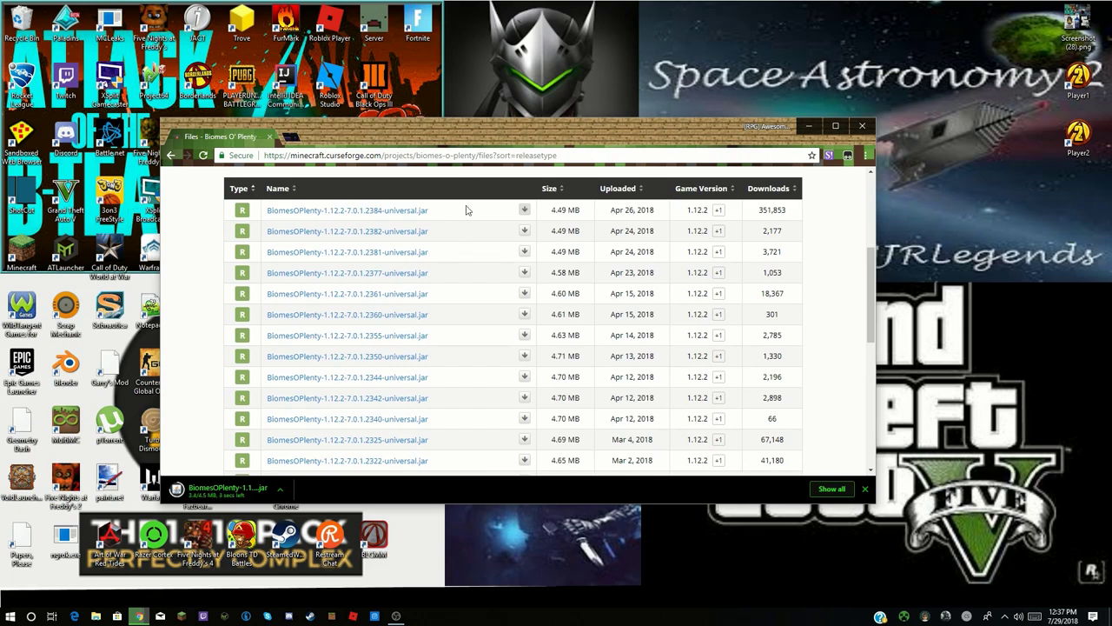
pyautogui.moveTo(605, 153); pyautogui.dragTo(260, 155)
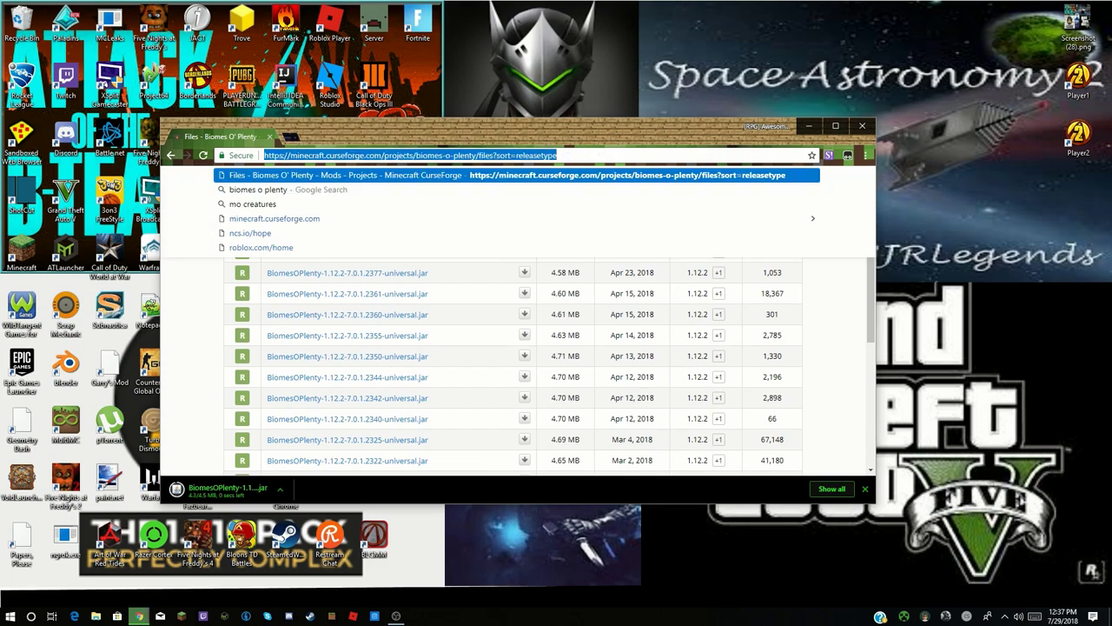
pyautogui.click(217, 320)
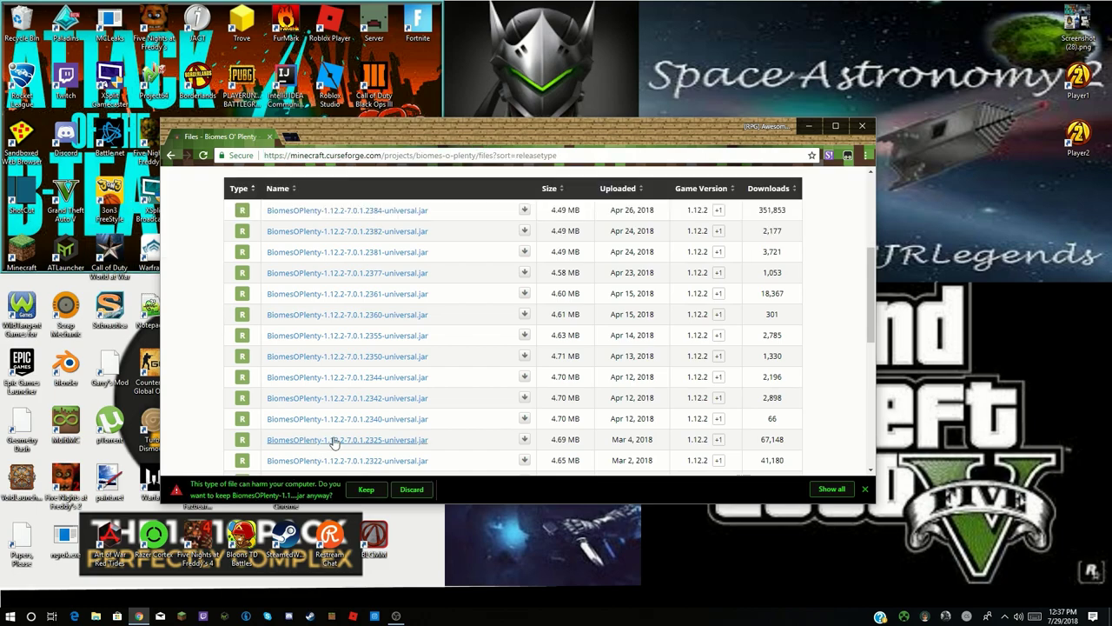
pyautogui.click(366, 489)
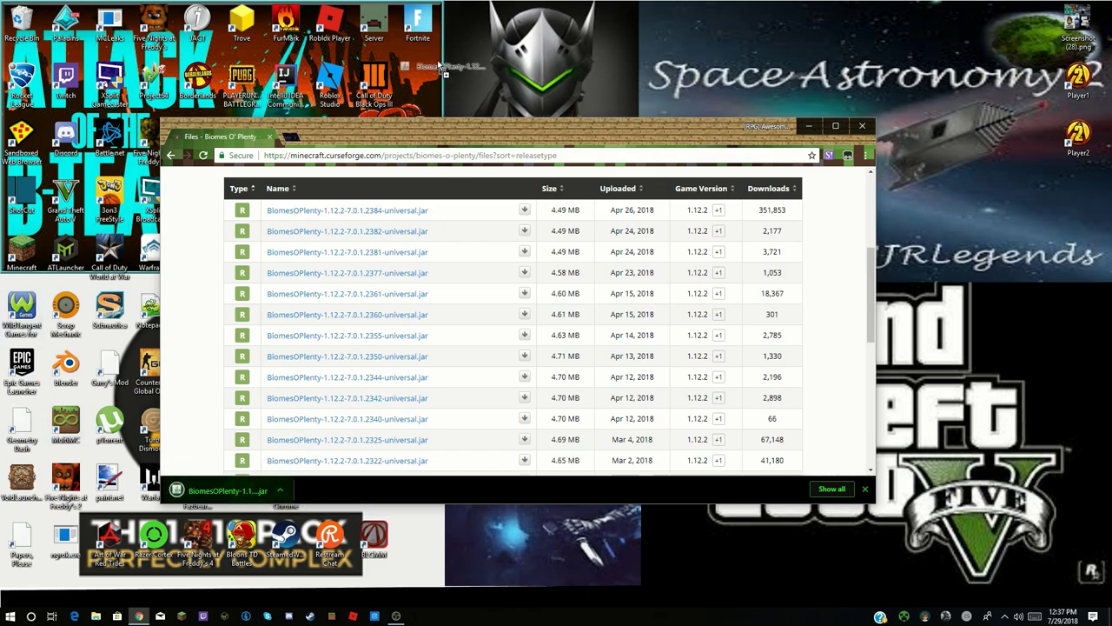
# Place the downloaded BiomesOPlenty jar on the desktop and close the Minecraft Launcher it opened
pyautogui.moveTo(581, 30); pyautogui.dragTo(582, 27)
pyautogui.moveTo(621, 132); pyautogui.dragTo(649, 93)
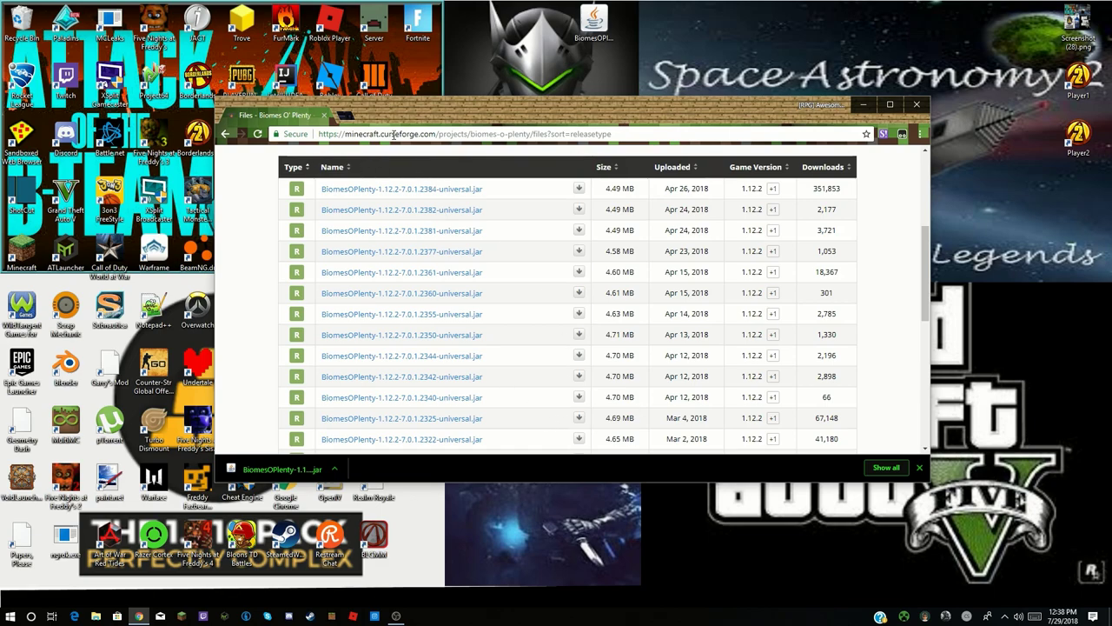
pyautogui.moveTo(466, 126); pyautogui.dragTo(656, 124)
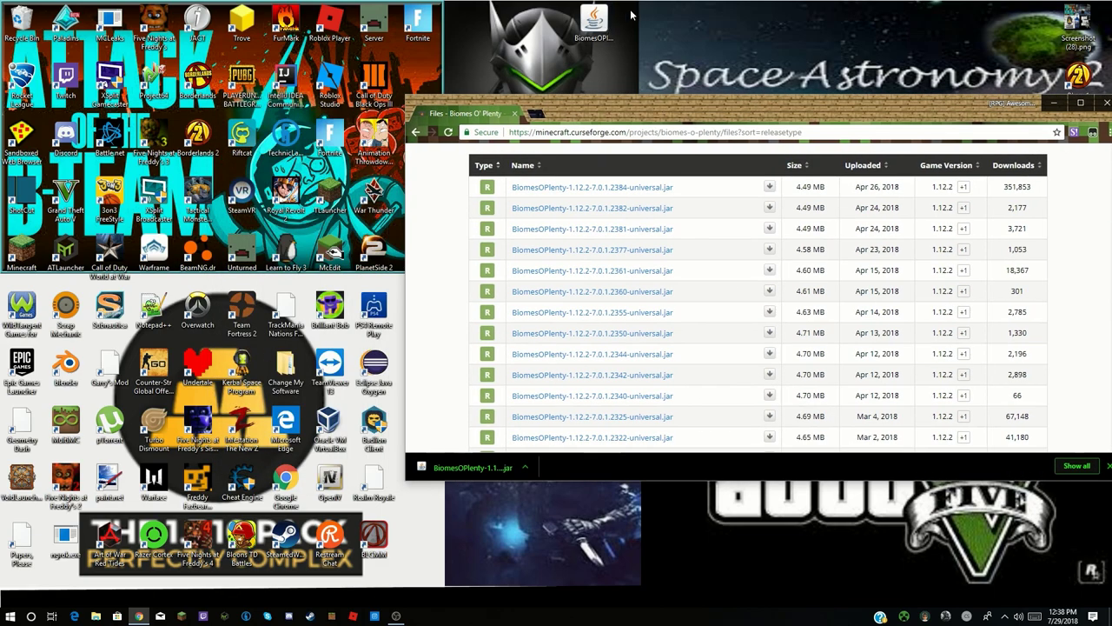
pyautogui.moveTo(617, 38); pyautogui.dragTo(26, 252)
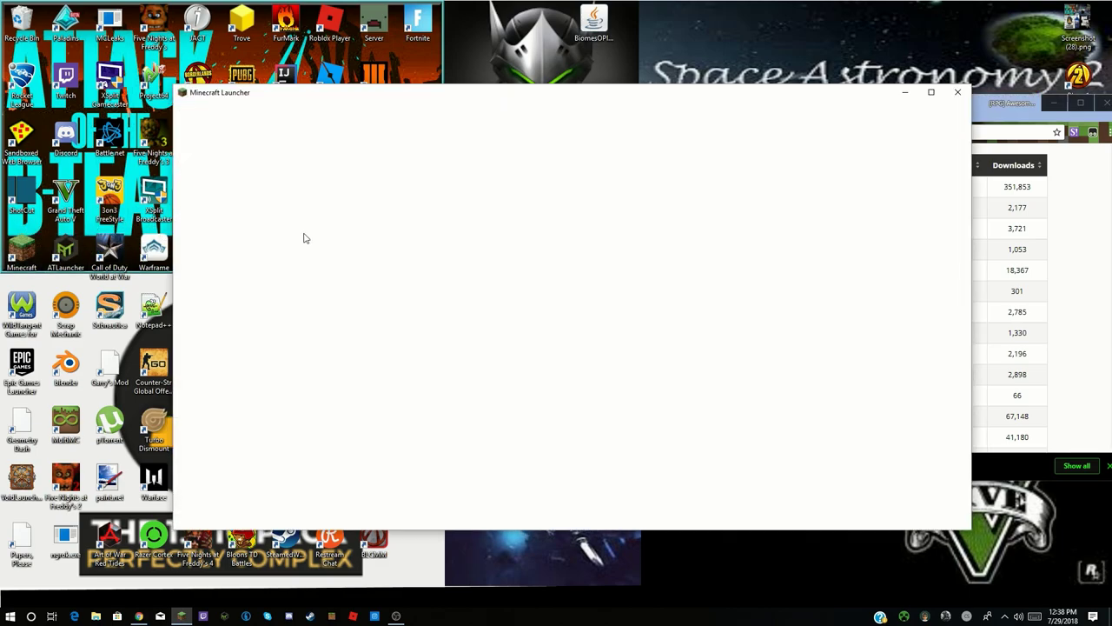
pyautogui.click(957, 92)
# Close Chrome and nudge the BiomesOPlenty jar icon slightly right on the desktop
pyautogui.moveTo(956, 105); pyautogui.dragTo(601, 128)
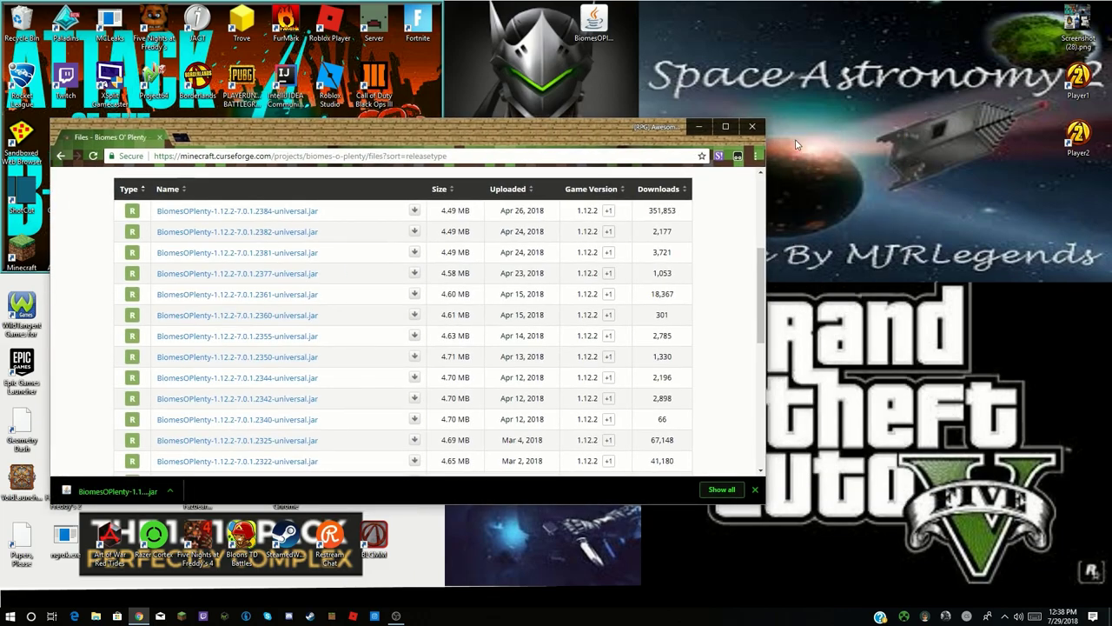
pyautogui.click(751, 128)
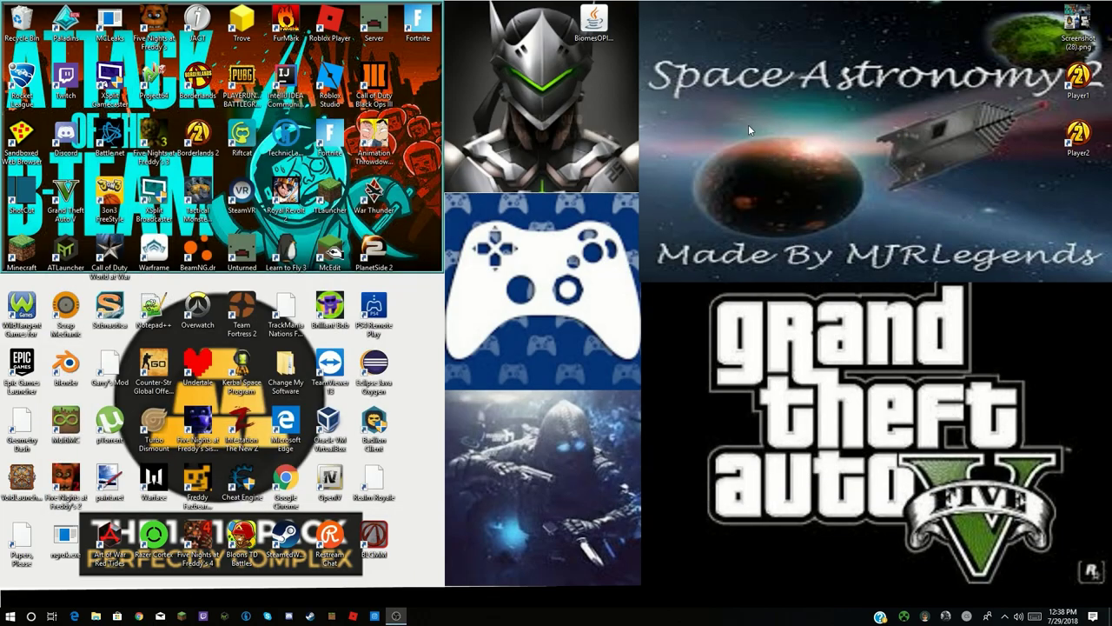
pyautogui.moveTo(596, 22); pyautogui.dragTo(685, 35)
pyautogui.click(703, 102)
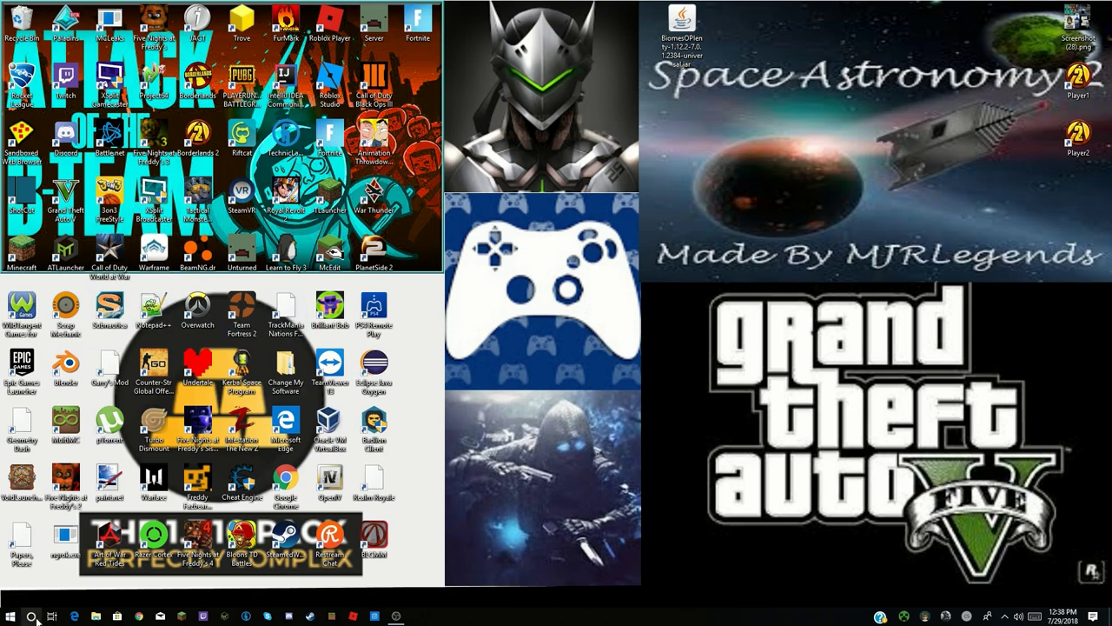
# Open the Run dialog from a Start search for 'run', with %appdata% in its Open box
pyautogui.click(10, 616)
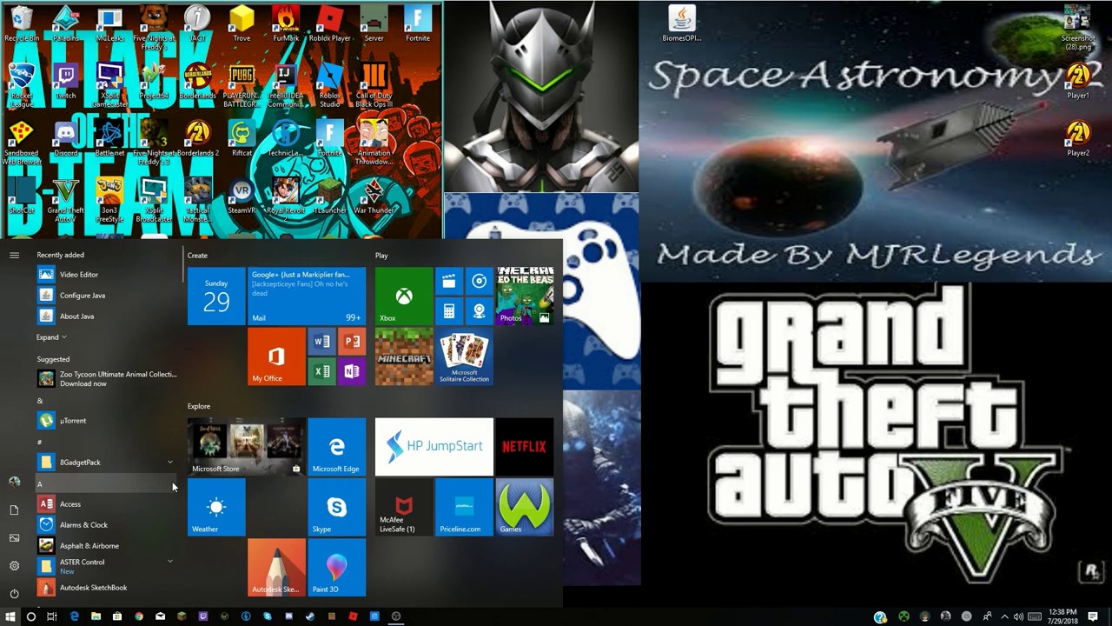
pyautogui.write('run')
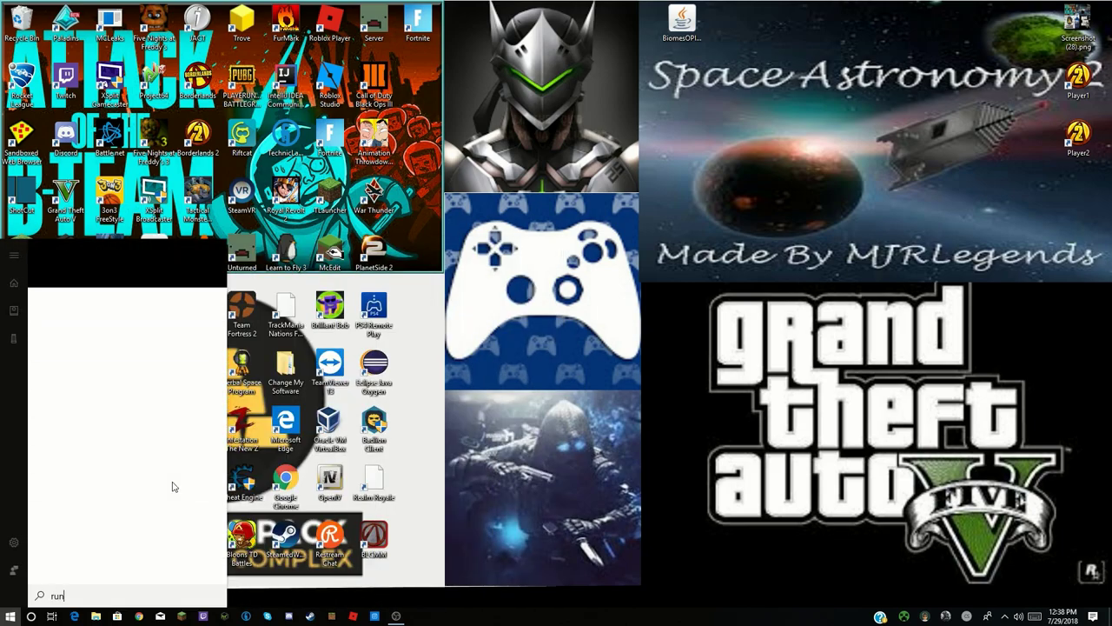
pyautogui.press('Return')
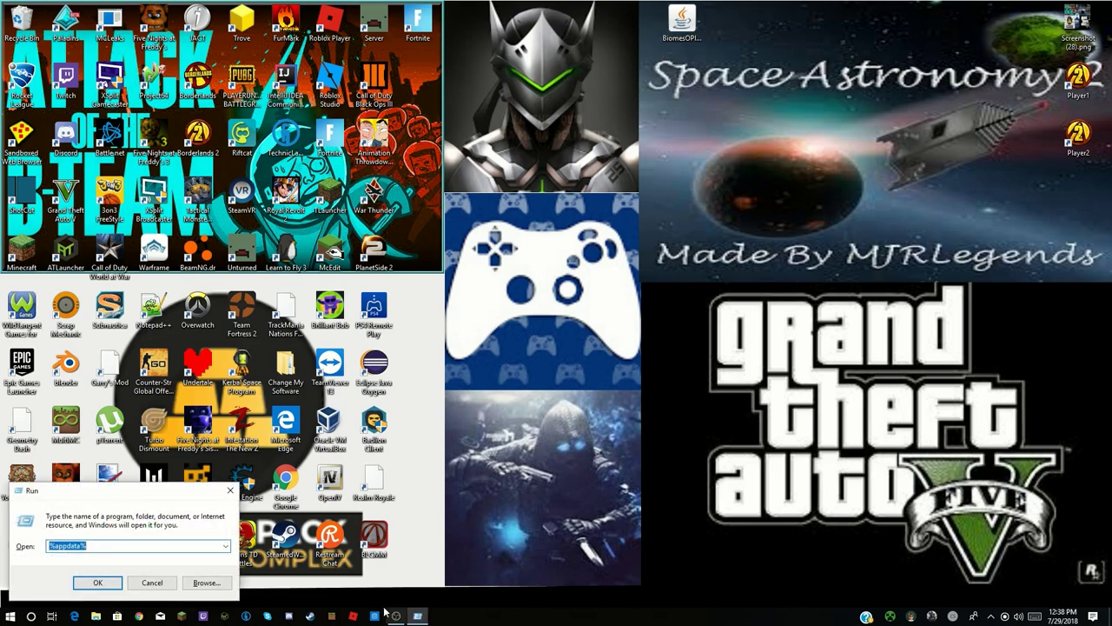
pyautogui.click(177, 543)
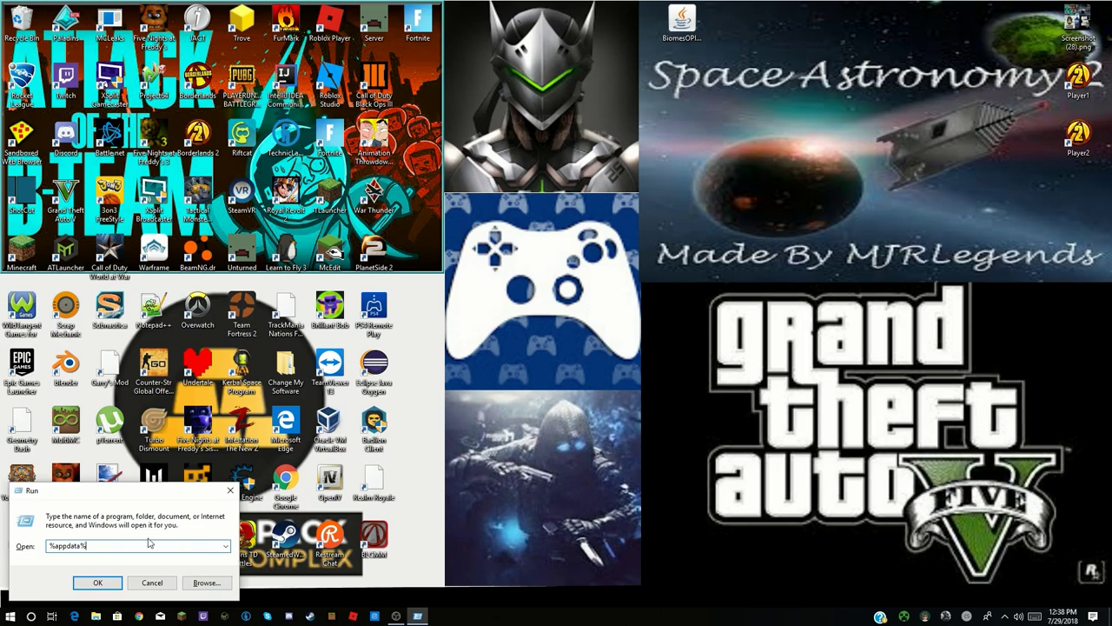
# Open %appdata% and go into the .minecraft folder
pyautogui.click(98, 582)
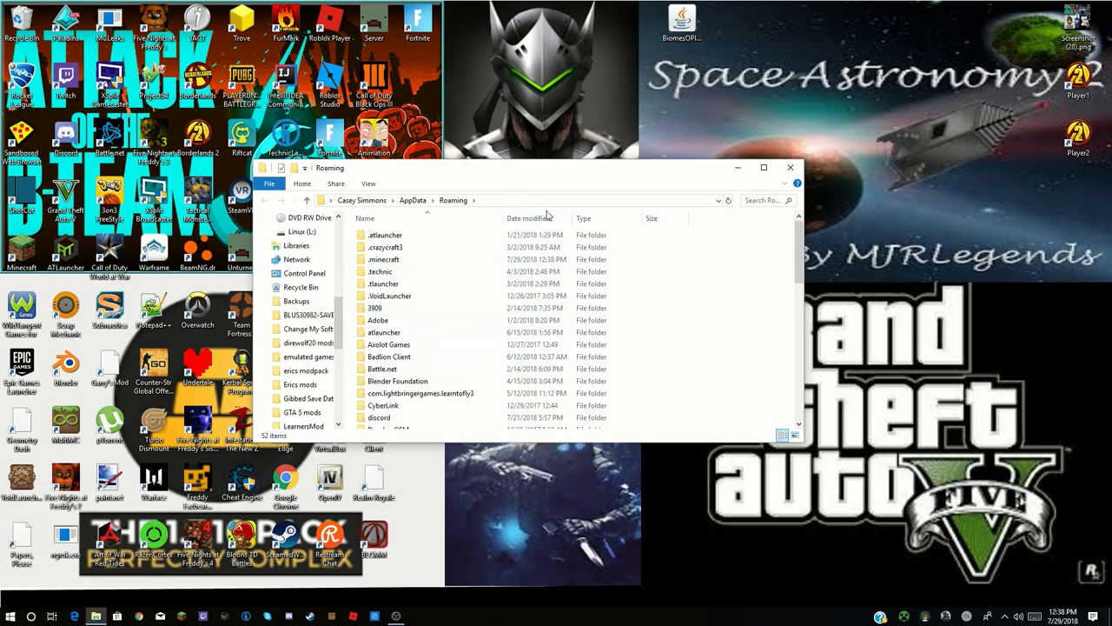
pyautogui.click(388, 264)
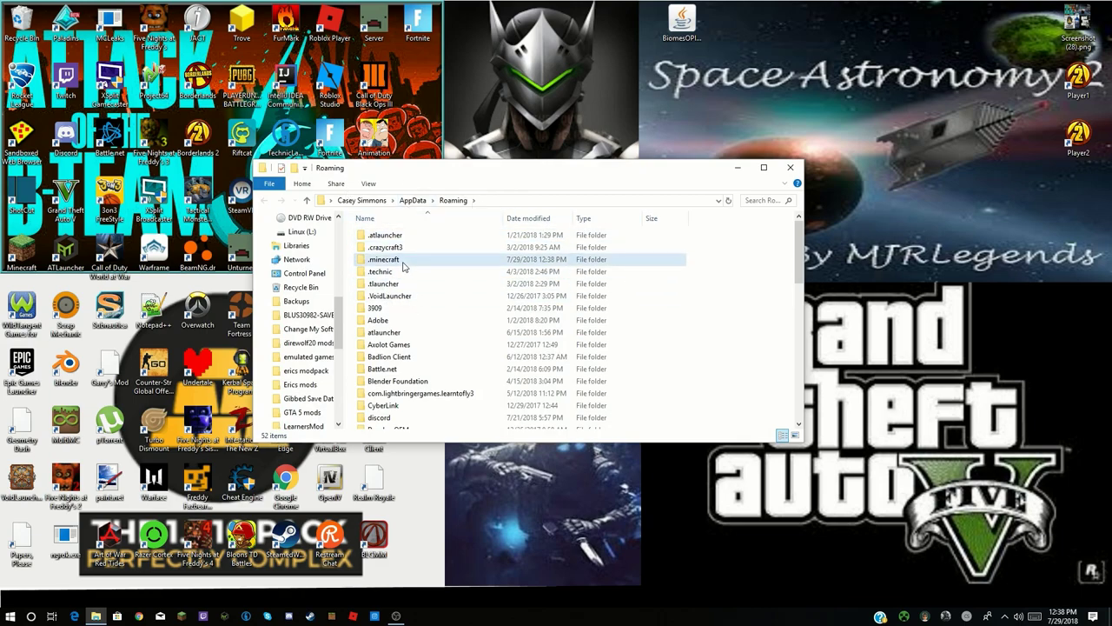
pyautogui.doubleClick(389, 264)
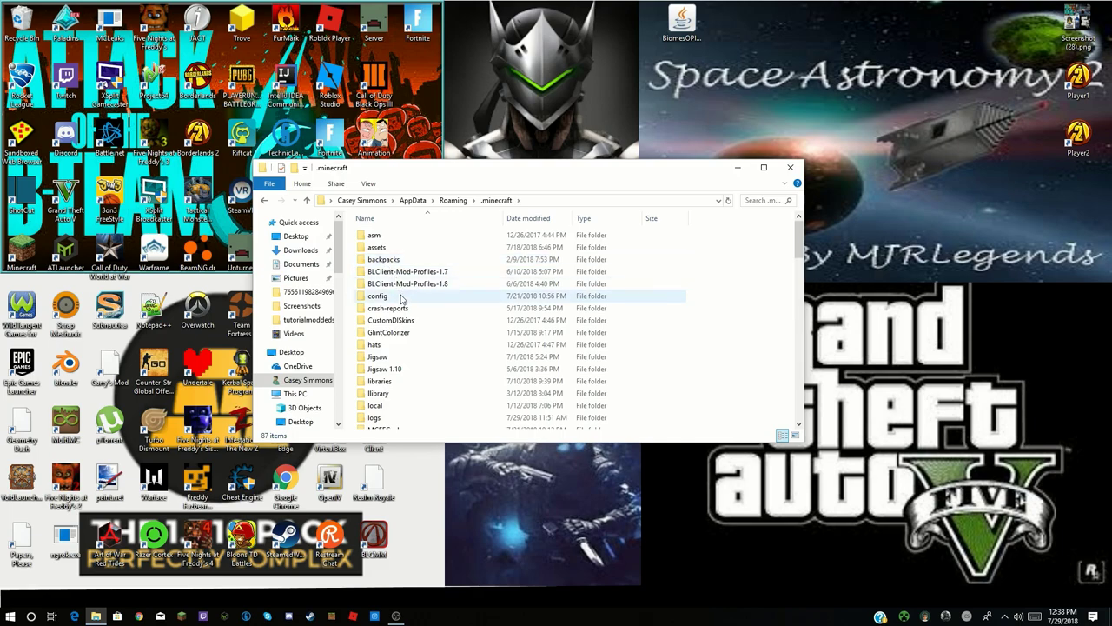
pyautogui.scroll(-3, 422, 389)
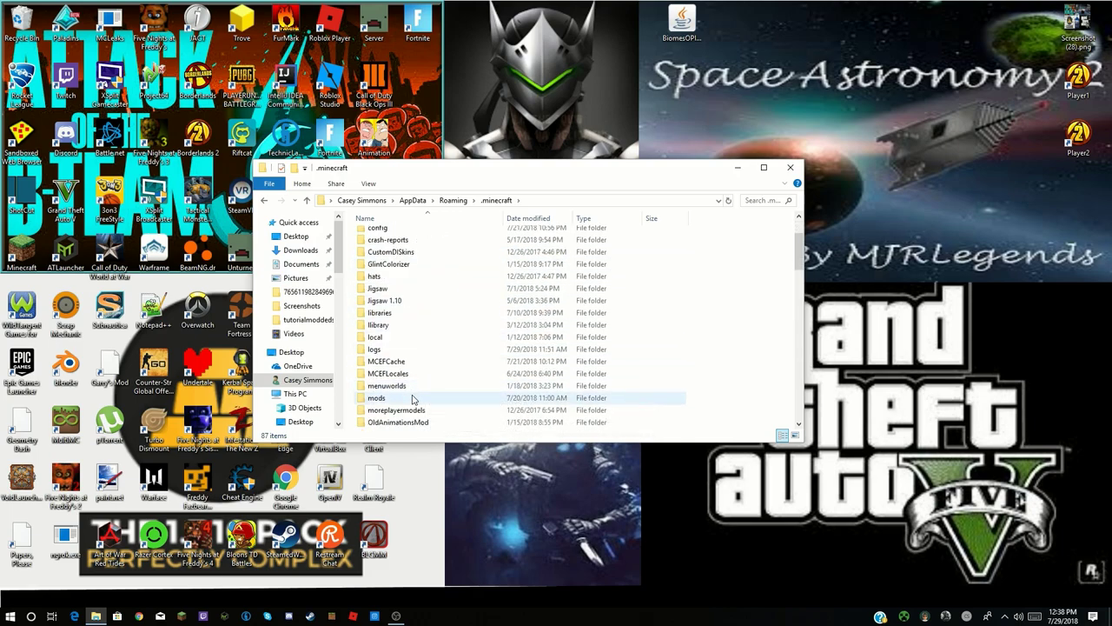
# Try creating a 'mods' folder, decline merging with the existing one, and delete the leftover New folder
pyautogui.rightClick(744, 369)
pyautogui.moveTo(786, 488)
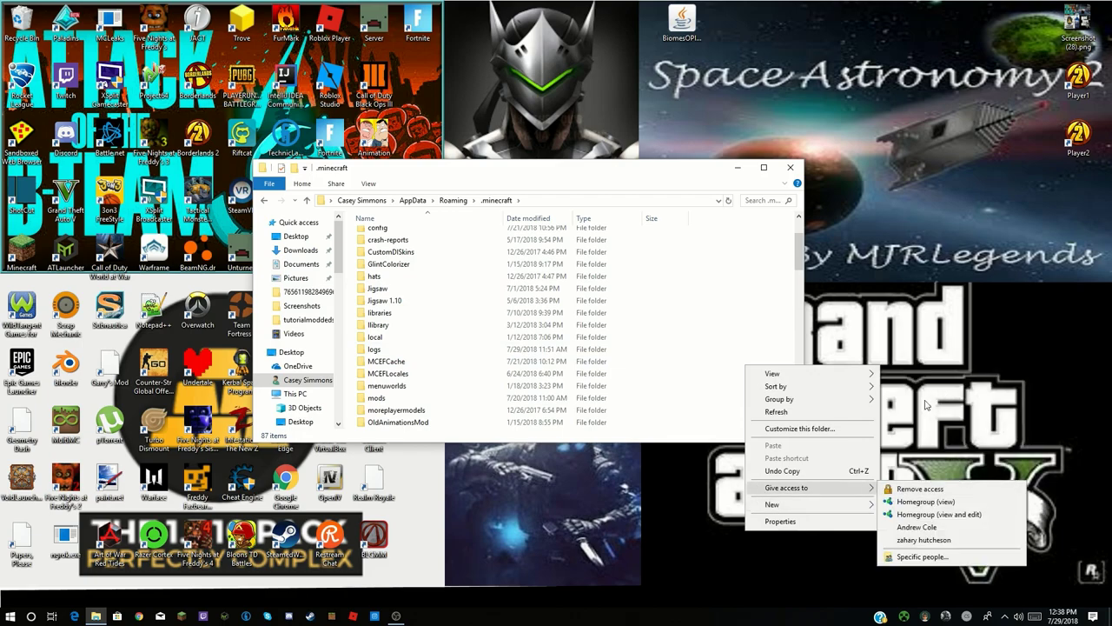
pyautogui.click(912, 339)
pyautogui.press('BackSpace')
pyautogui.write('mods')
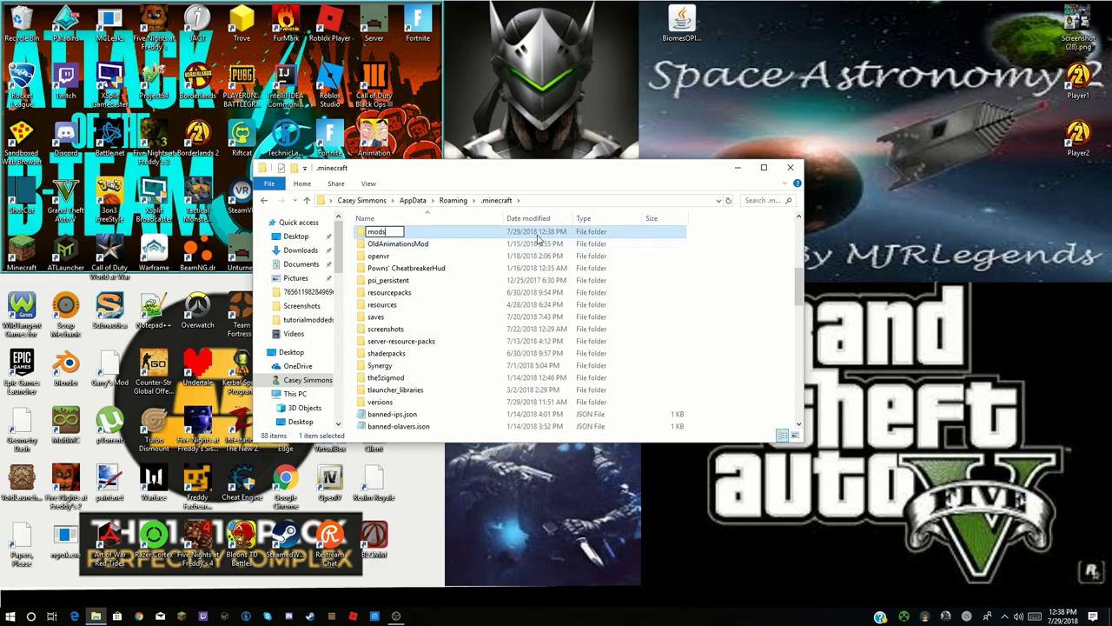
pyautogui.press('Return')
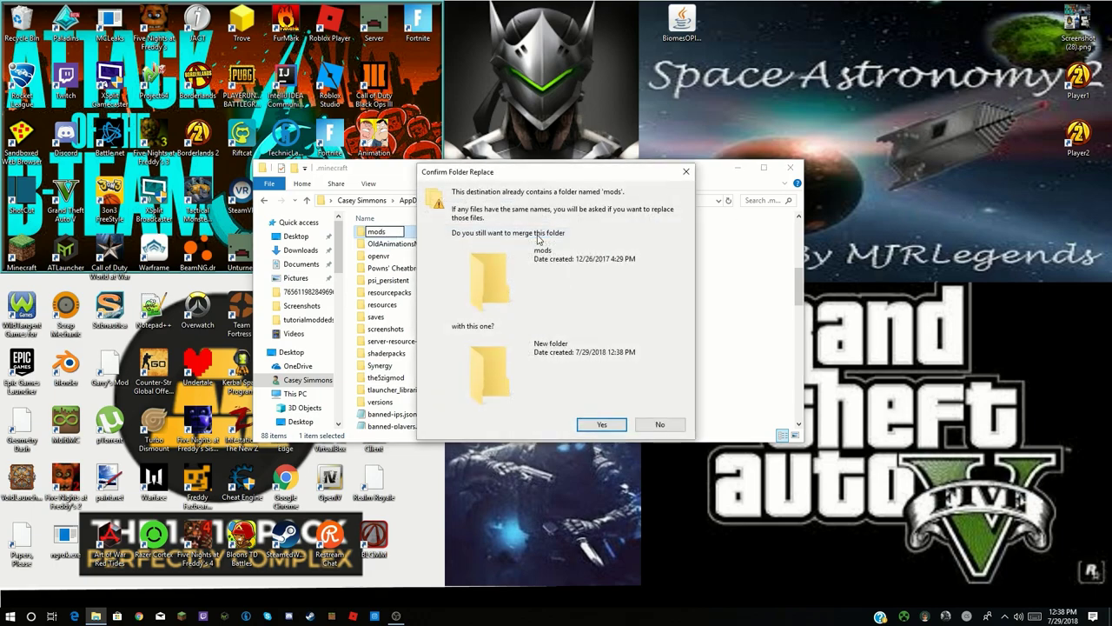
pyautogui.click(659, 425)
pyautogui.rightClick(538, 234)
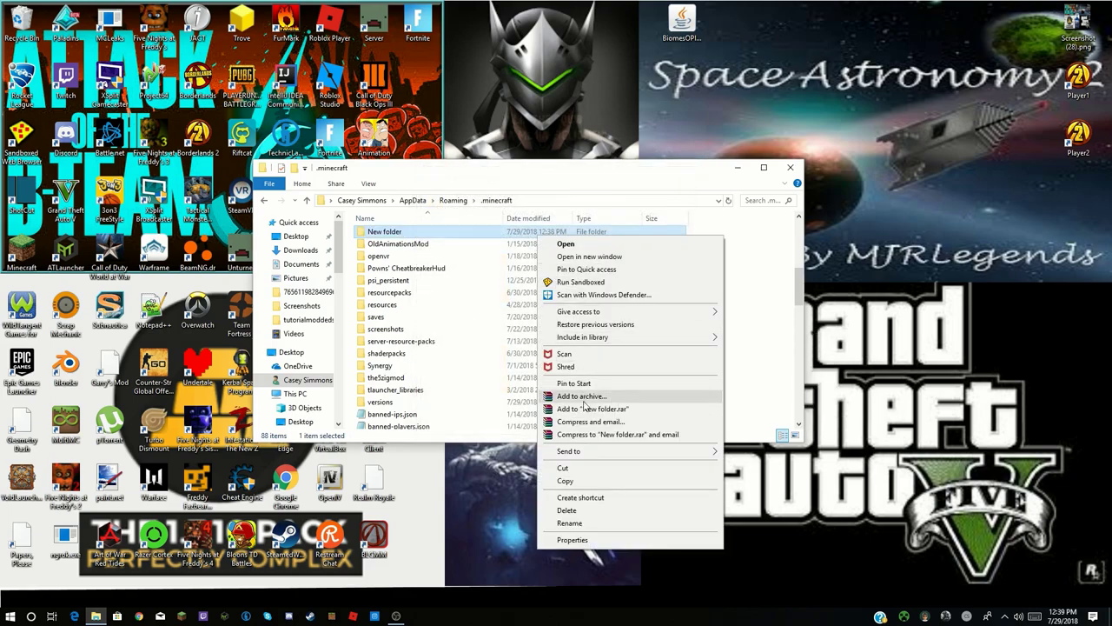
pyautogui.click(567, 510)
pyautogui.scroll(3, 521, 354)
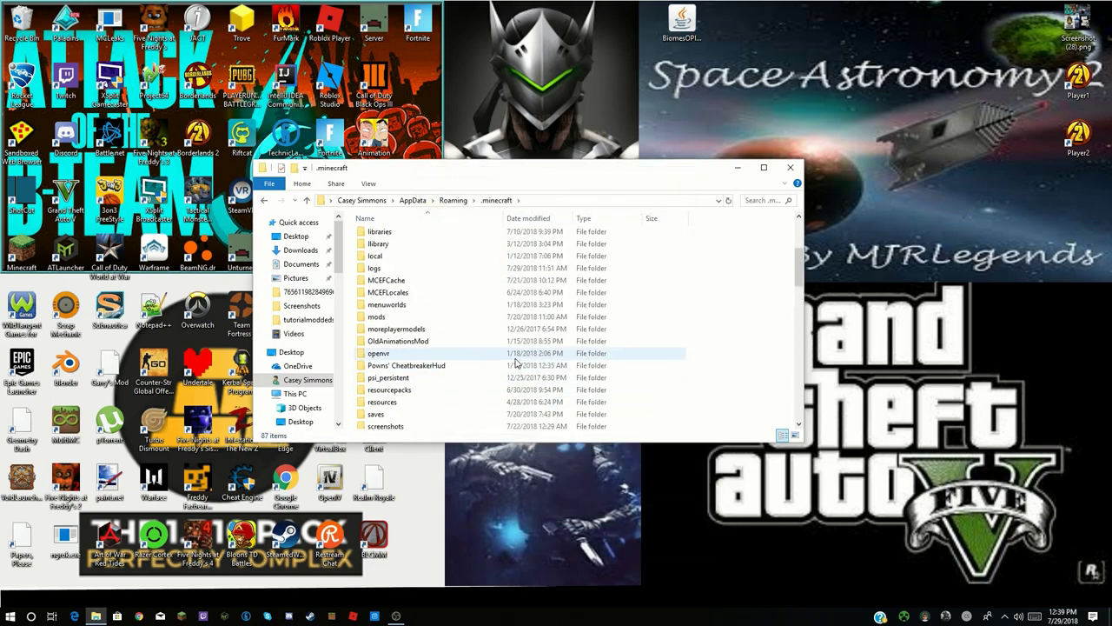
# Open the mods folder and box-select its 1.7.10 to 1.12.2 version subfolders, then clear the selection
pyautogui.doubleClick(434, 318)
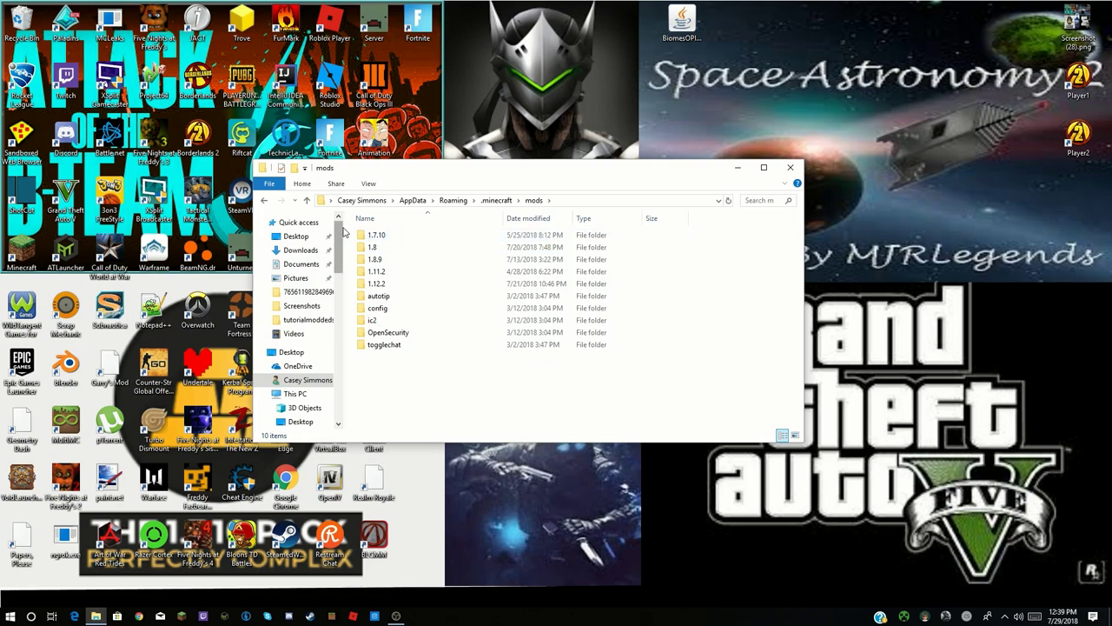
pyautogui.moveTo(353, 228); pyautogui.dragTo(380, 236)
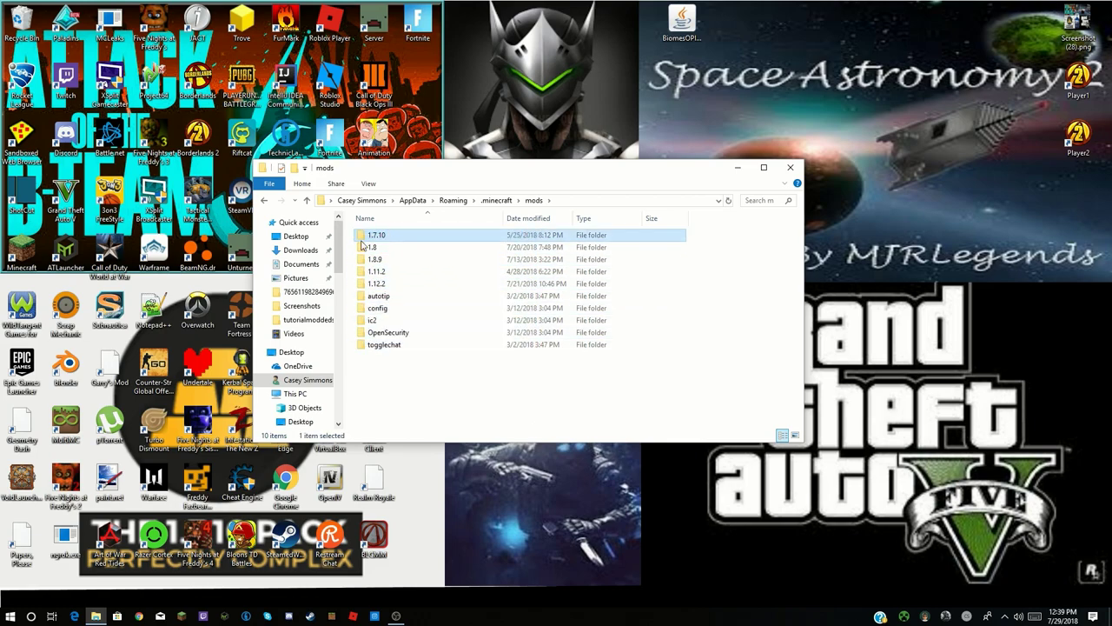
pyautogui.click(352, 245)
pyautogui.click(383, 236)
pyautogui.moveTo(354, 250); pyautogui.dragTo(419, 292)
pyautogui.click(440, 393)
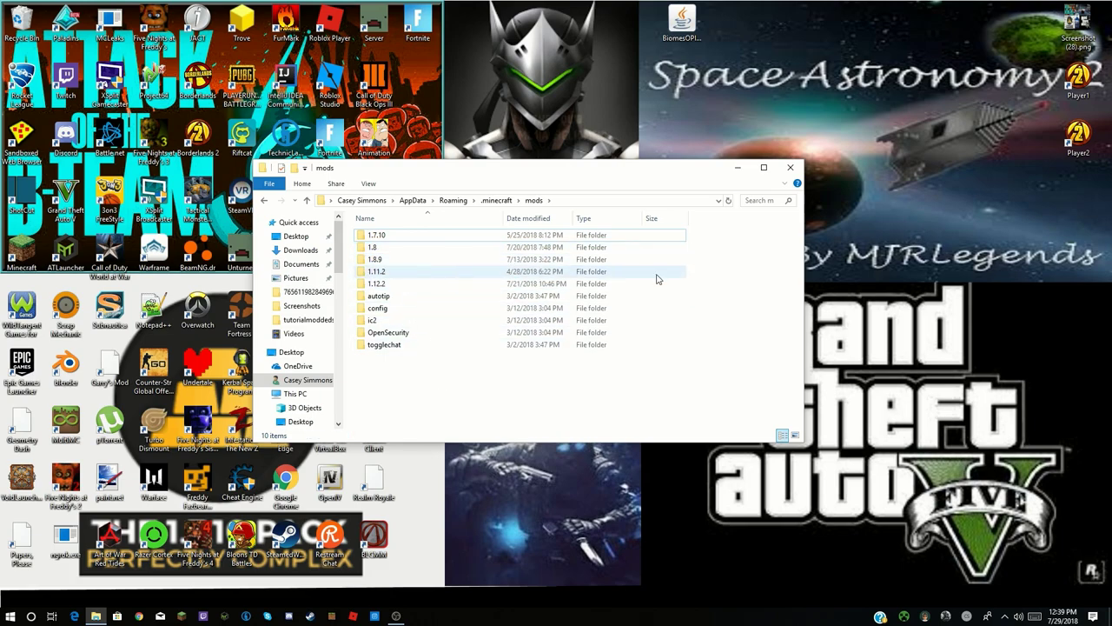
pyautogui.moveTo(713, 287); pyautogui.dragTo(608, 165)
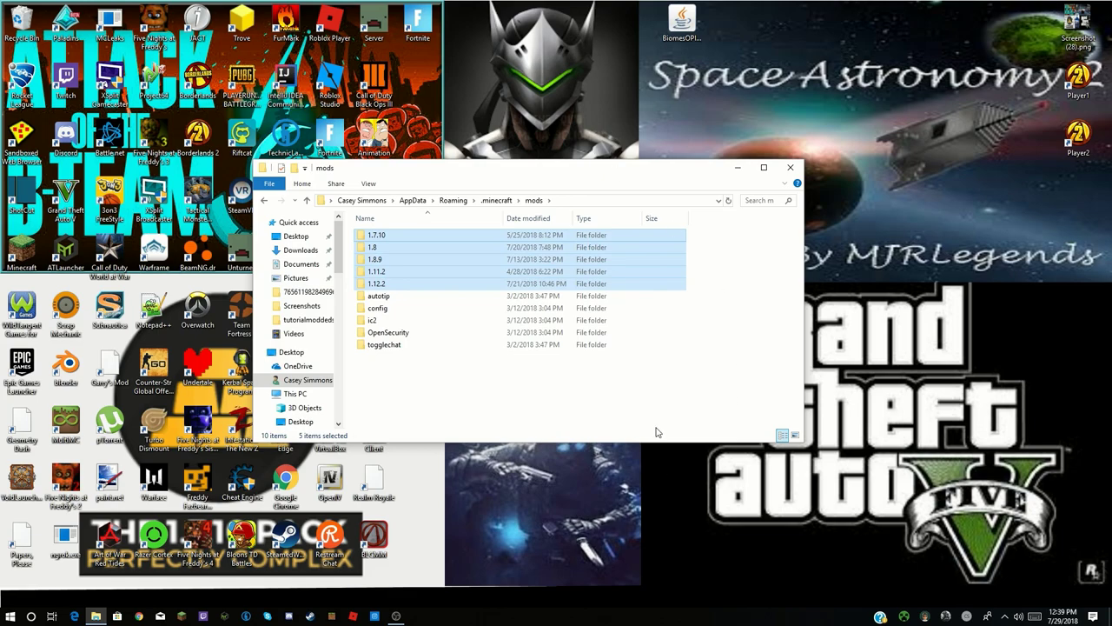
pyautogui.click(696, 404)
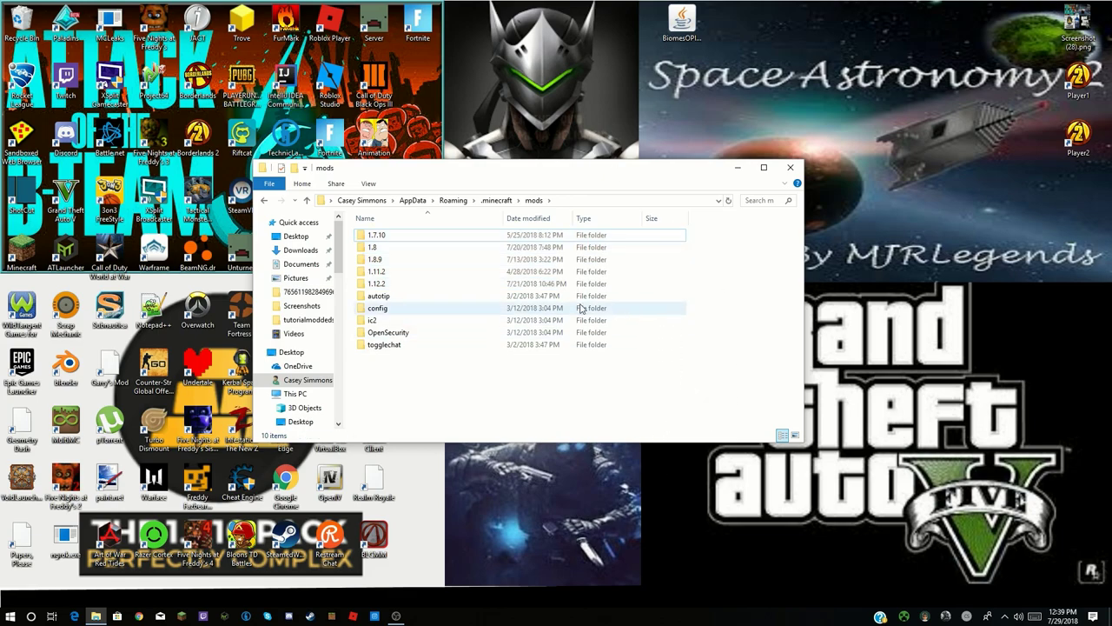
# Move the Mantle, TConstruct and Xaeros Minimap jars from 1.12.2 to the desktop, drop BiomesOPlenty in, and close Explorer
pyautogui.doubleClick(452, 284)
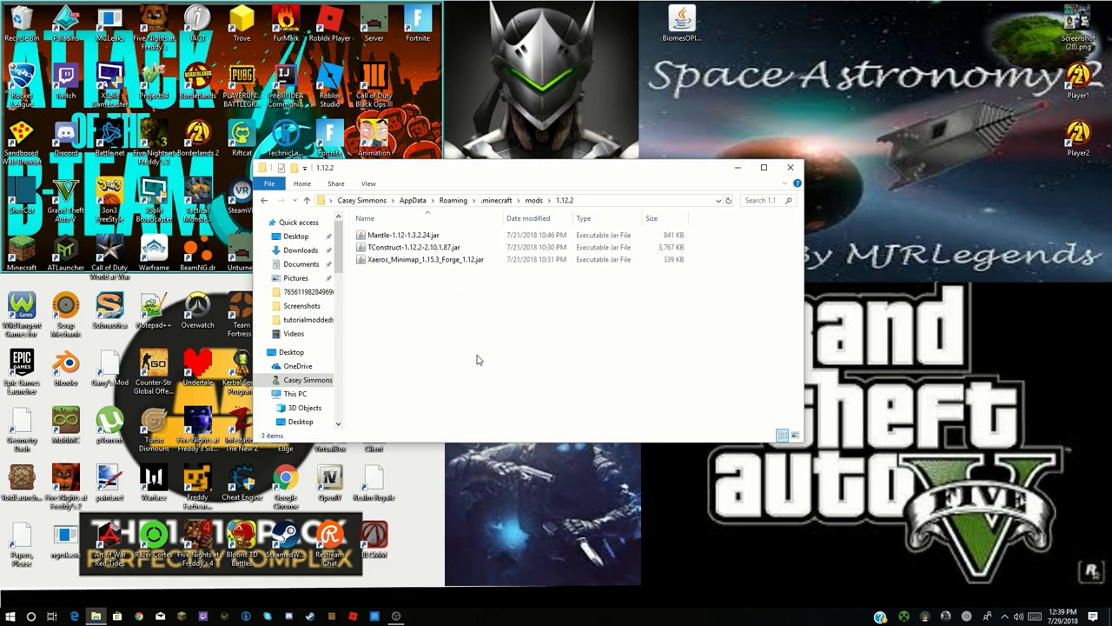
pyautogui.moveTo(521, 330); pyautogui.dragTo(989, 31)
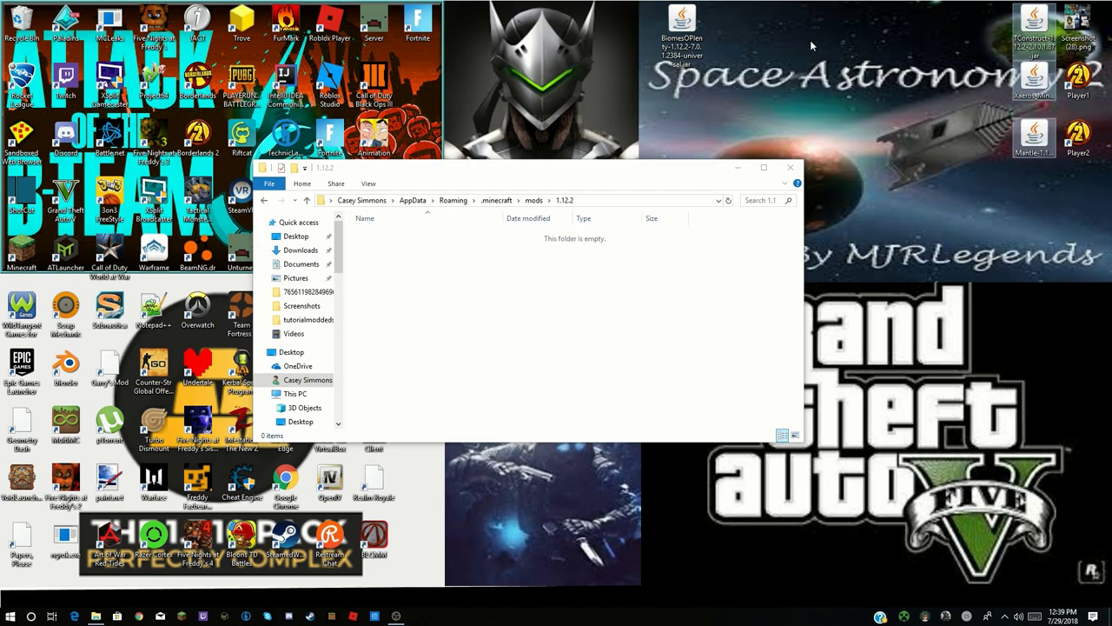
pyautogui.moveTo(687, 29); pyautogui.dragTo(626, 325)
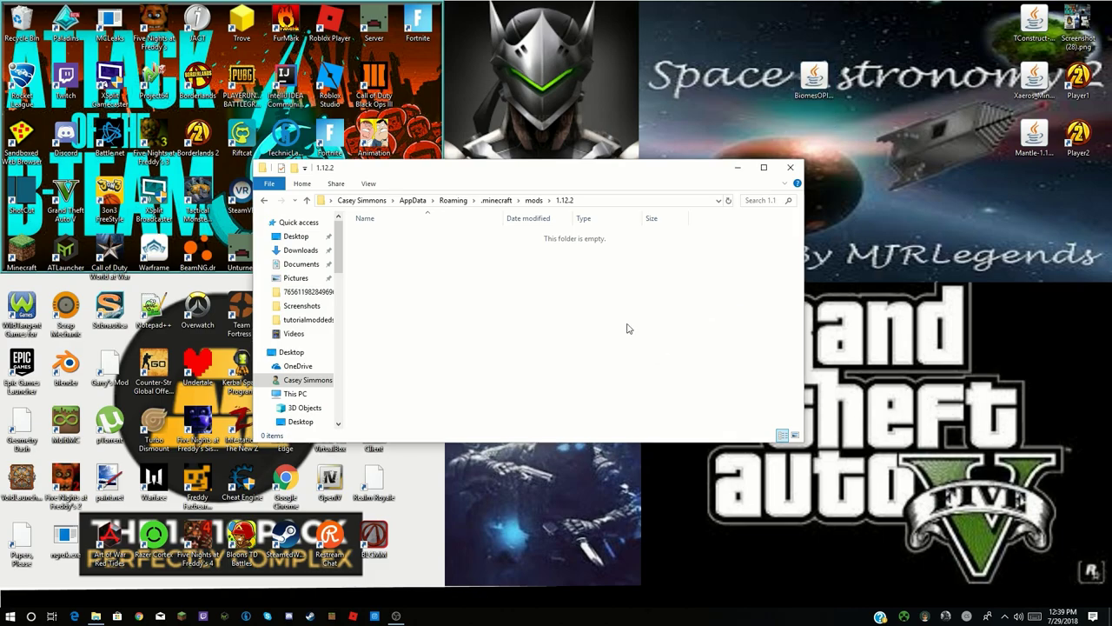
pyautogui.click(513, 324)
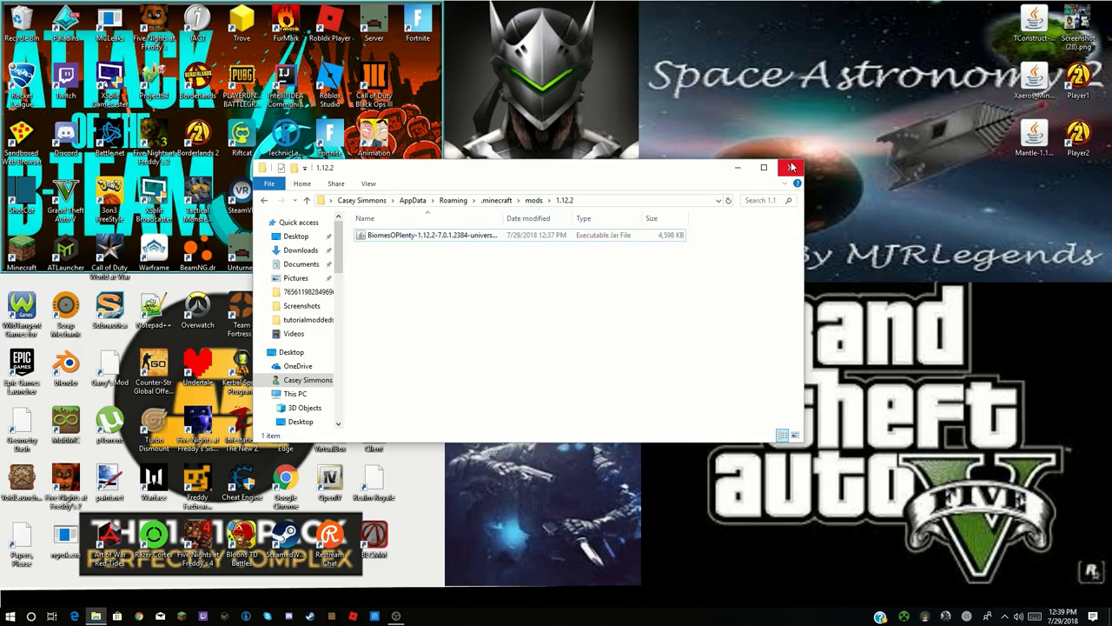
pyautogui.click(792, 167)
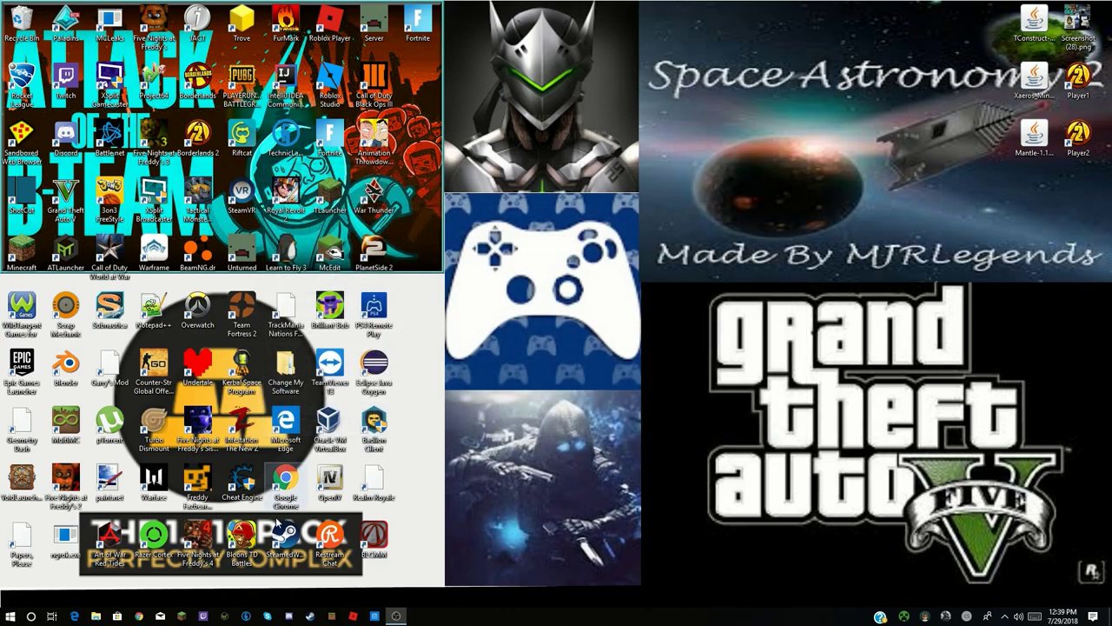
# Bring up the Minecraft Launcher and press PLAY on the Forge 1.12.2-14.23.4.2705 profile
pyautogui.click(182, 616)
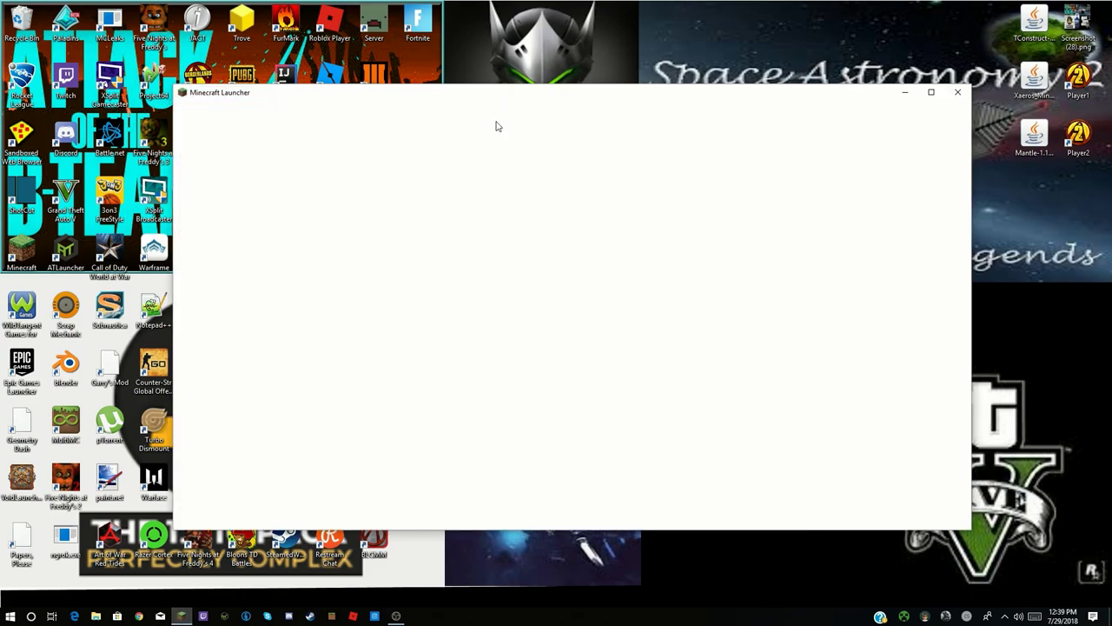
pyautogui.moveTo(537, 98); pyautogui.dragTo(512, 70)
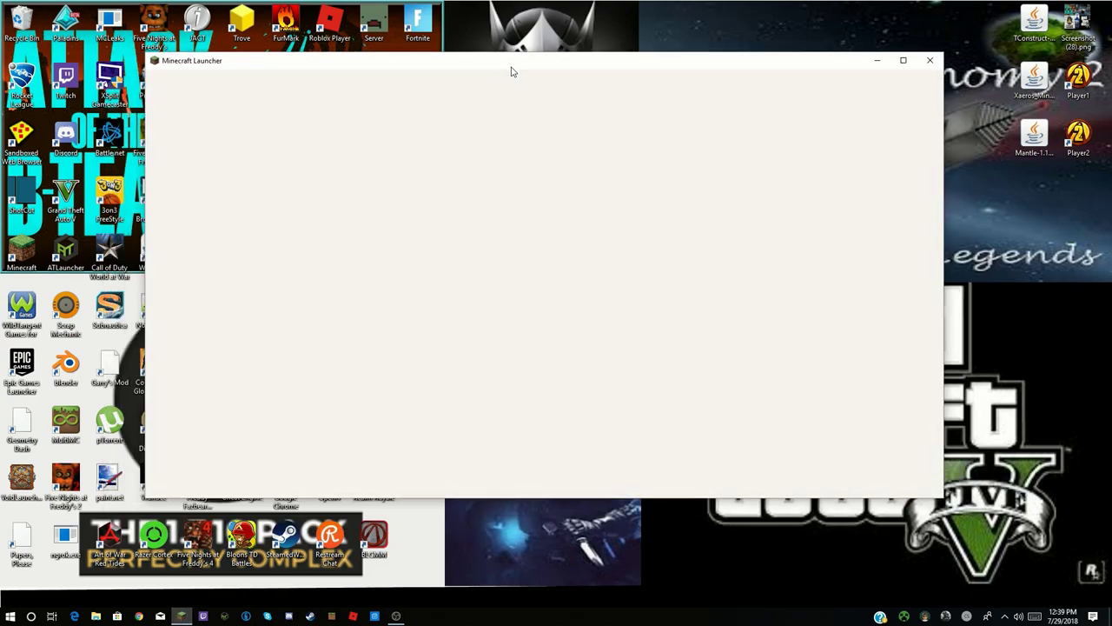
pyautogui.click(580, 472)
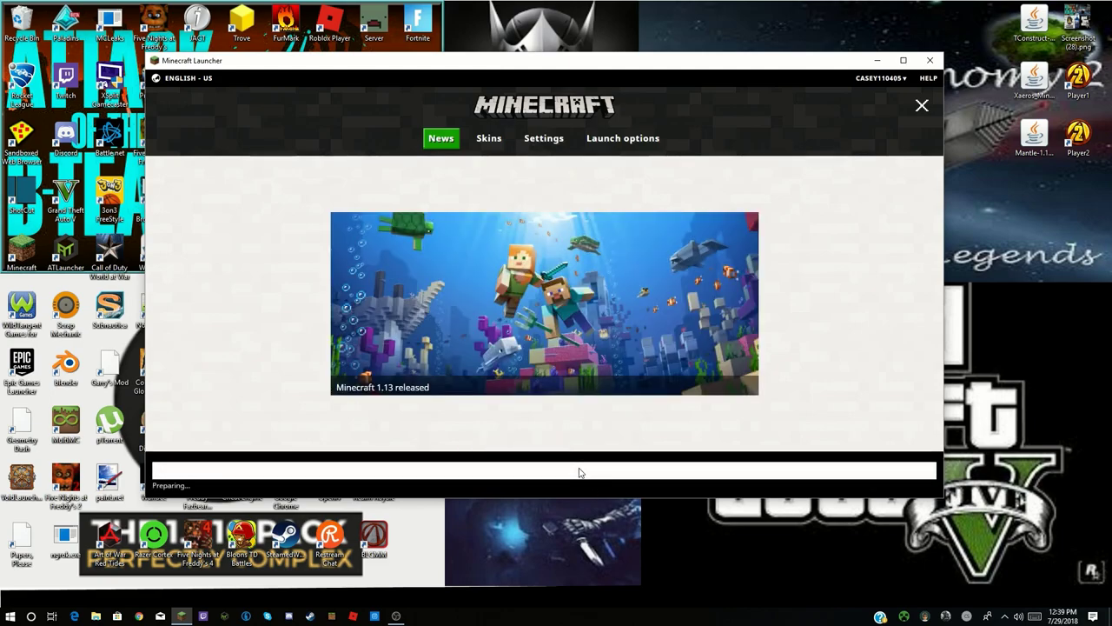